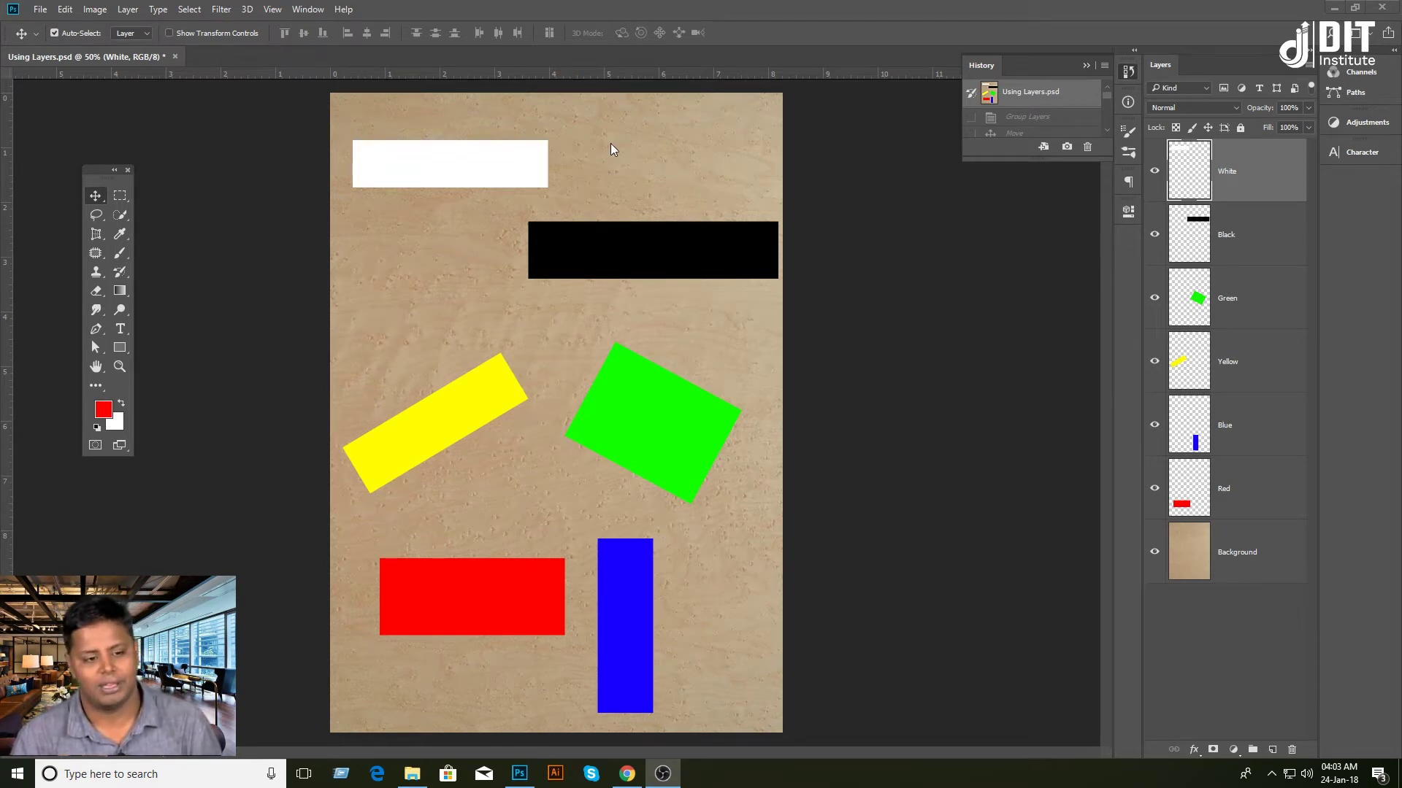
Pick the White, Black, Yellow and Green layers by clicking their rectangles on the canvas.
{"action": "left_click", "coordinate": [480, 166]}
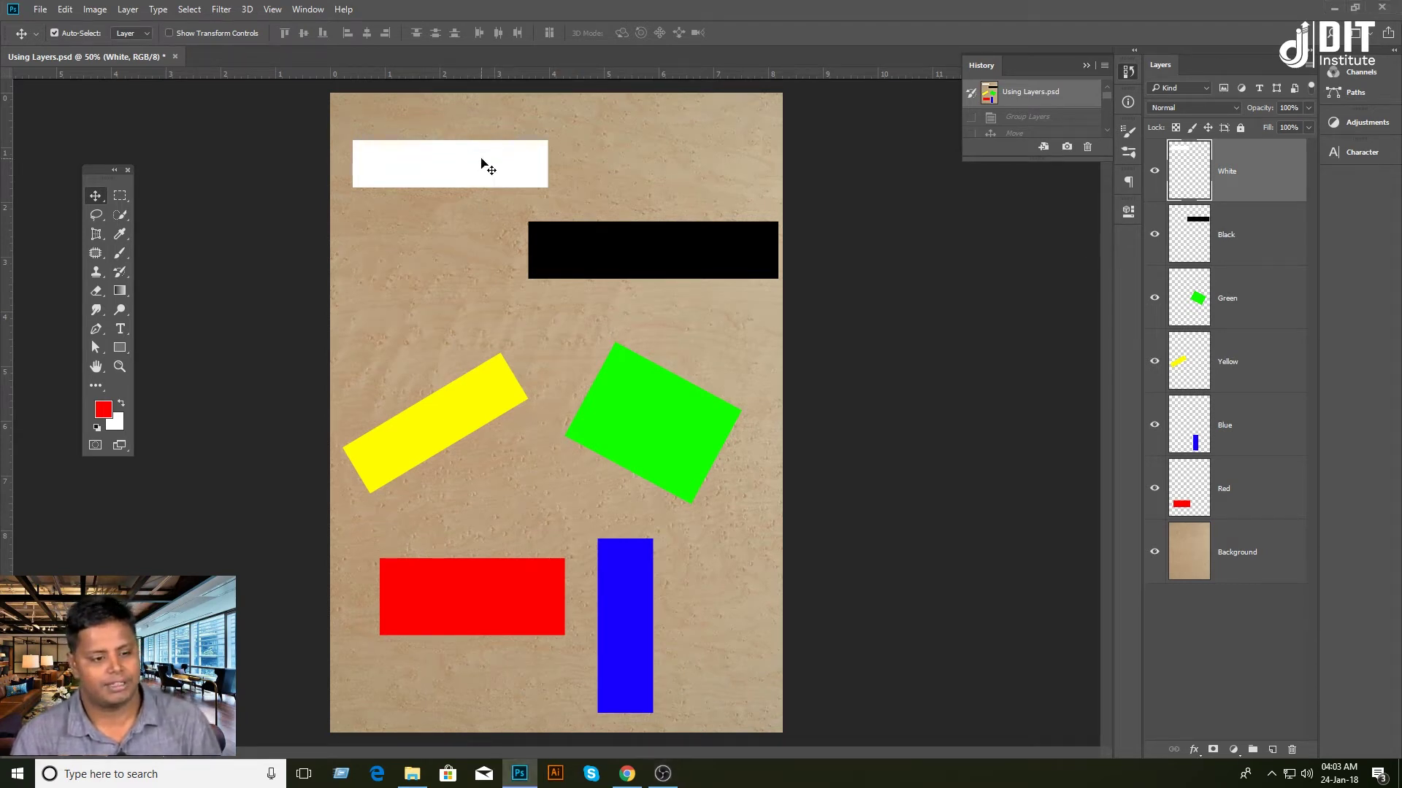
{"action": "left_click", "coordinate": [591, 266]}
{"action": "left_click", "coordinate": [469, 179]}
{"action": "left_click", "coordinate": [704, 261]}
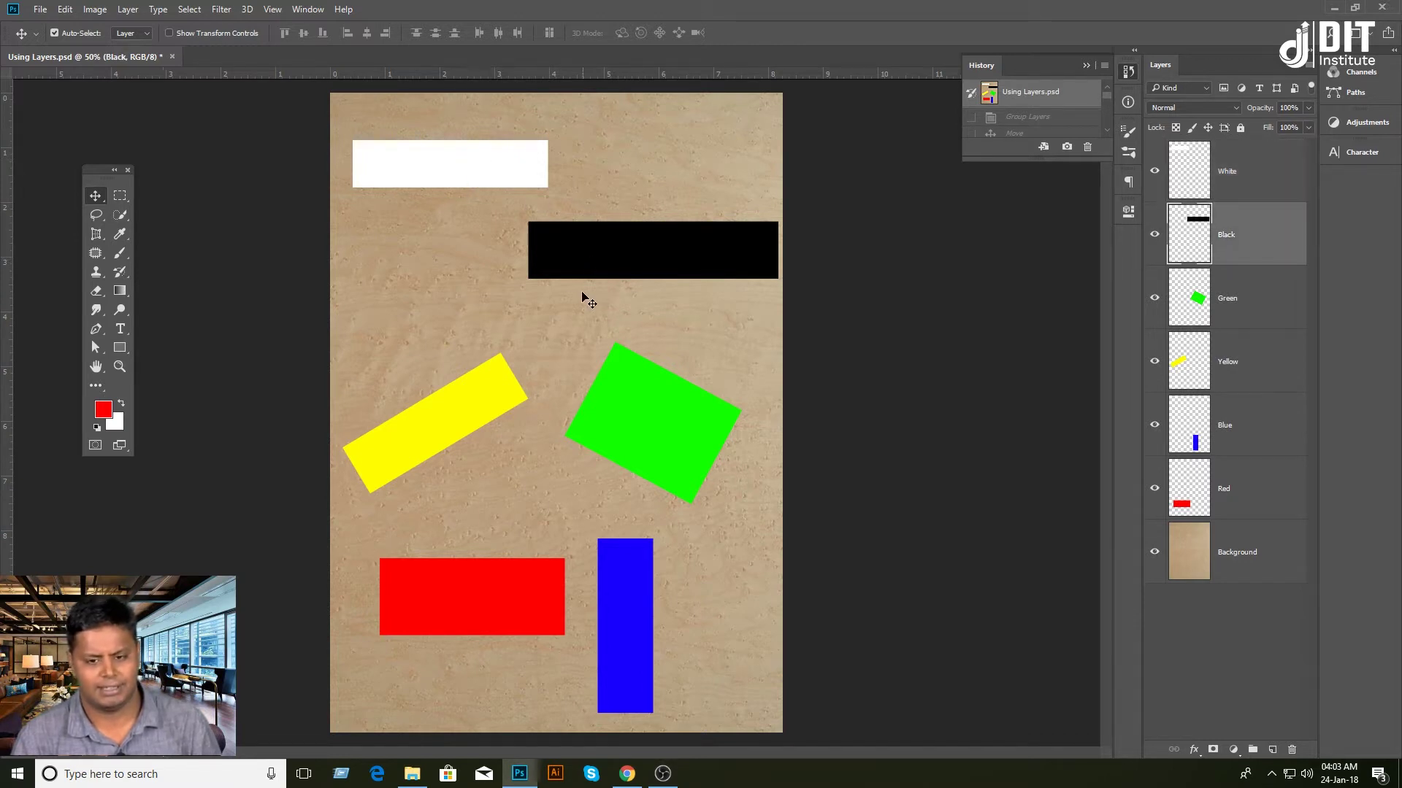
{"action": "left_click", "coordinate": [442, 422]}
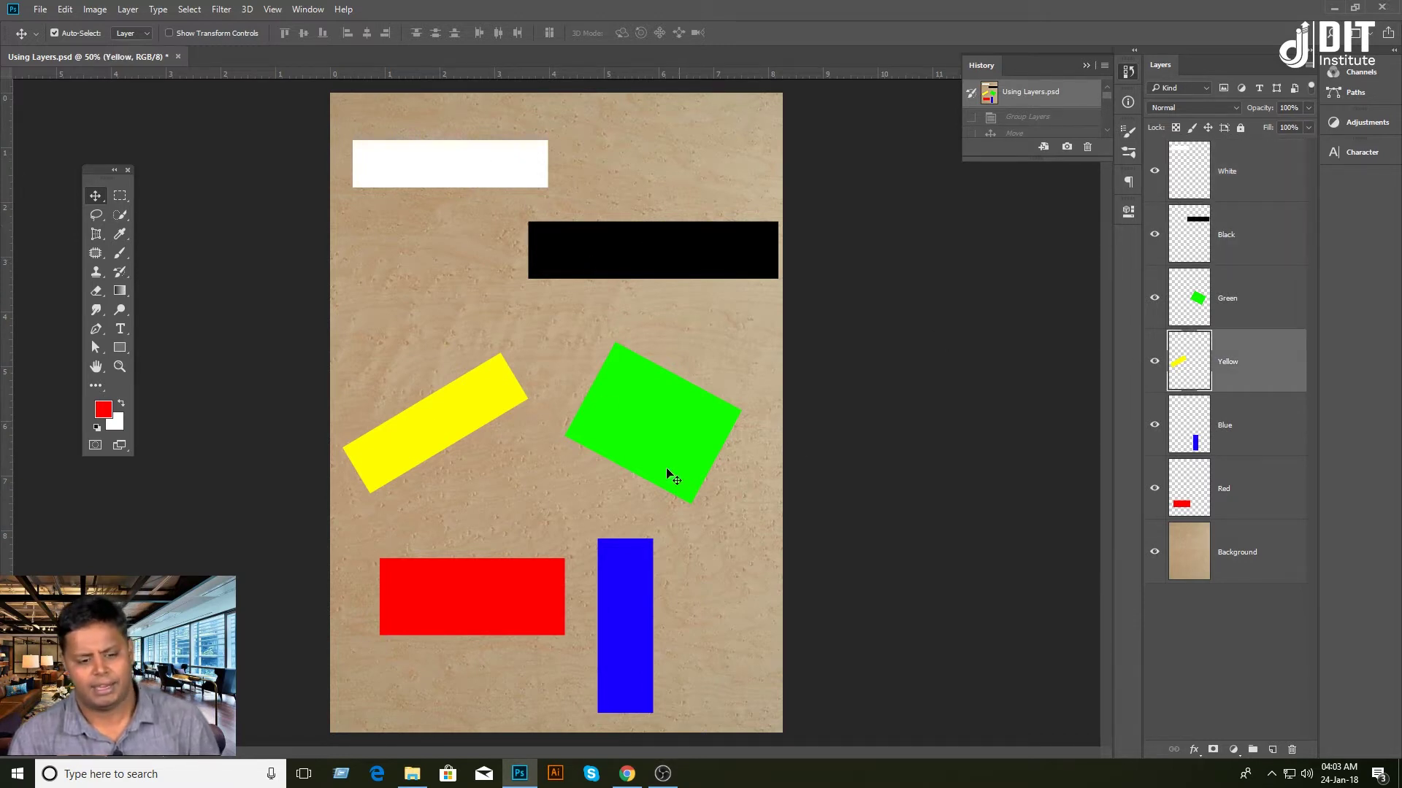
{"action": "left_click", "coordinate": [619, 467]}
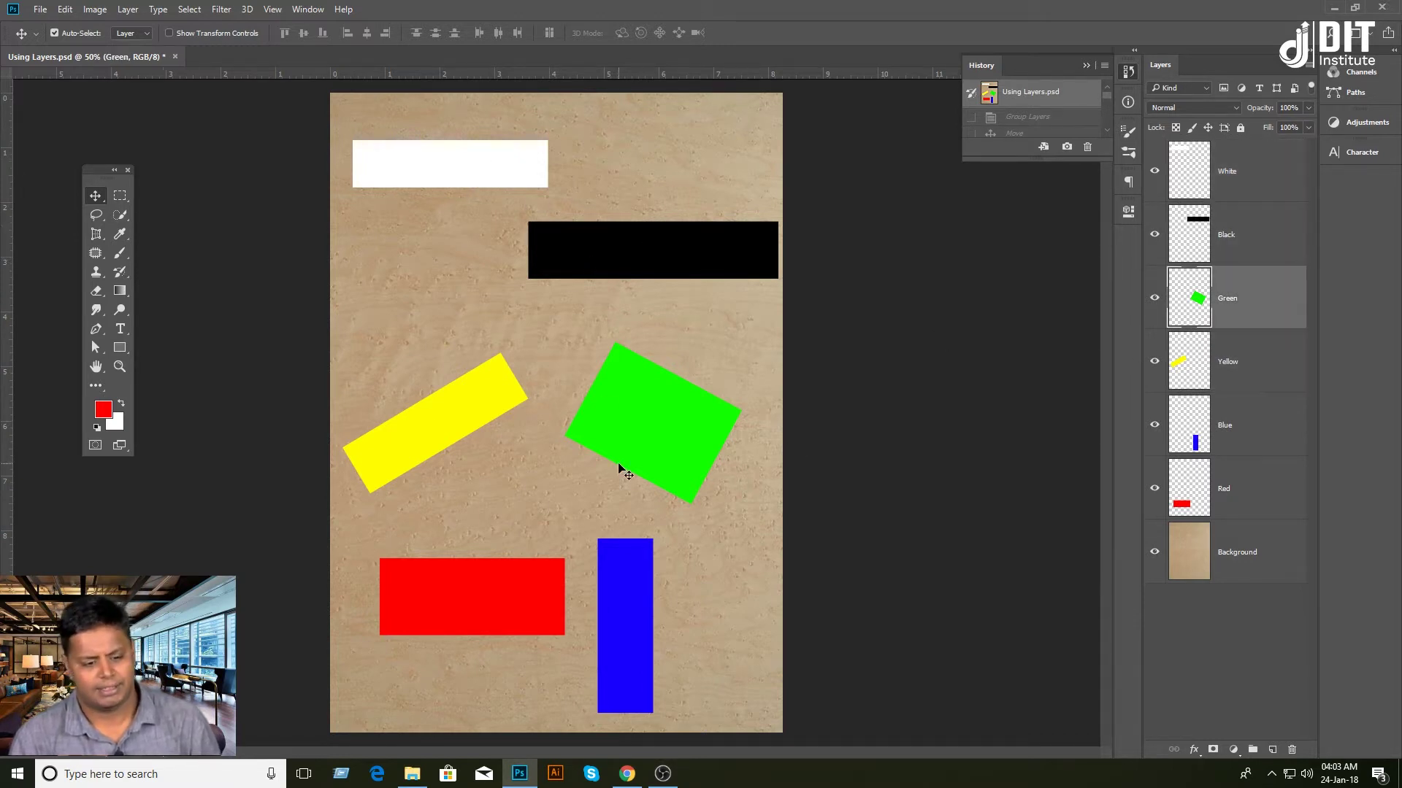
{"action": "left_click", "coordinate": [495, 183]}
{"action": "left_click", "coordinate": [587, 233]}
{"action": "left_click", "coordinate": [613, 384]}
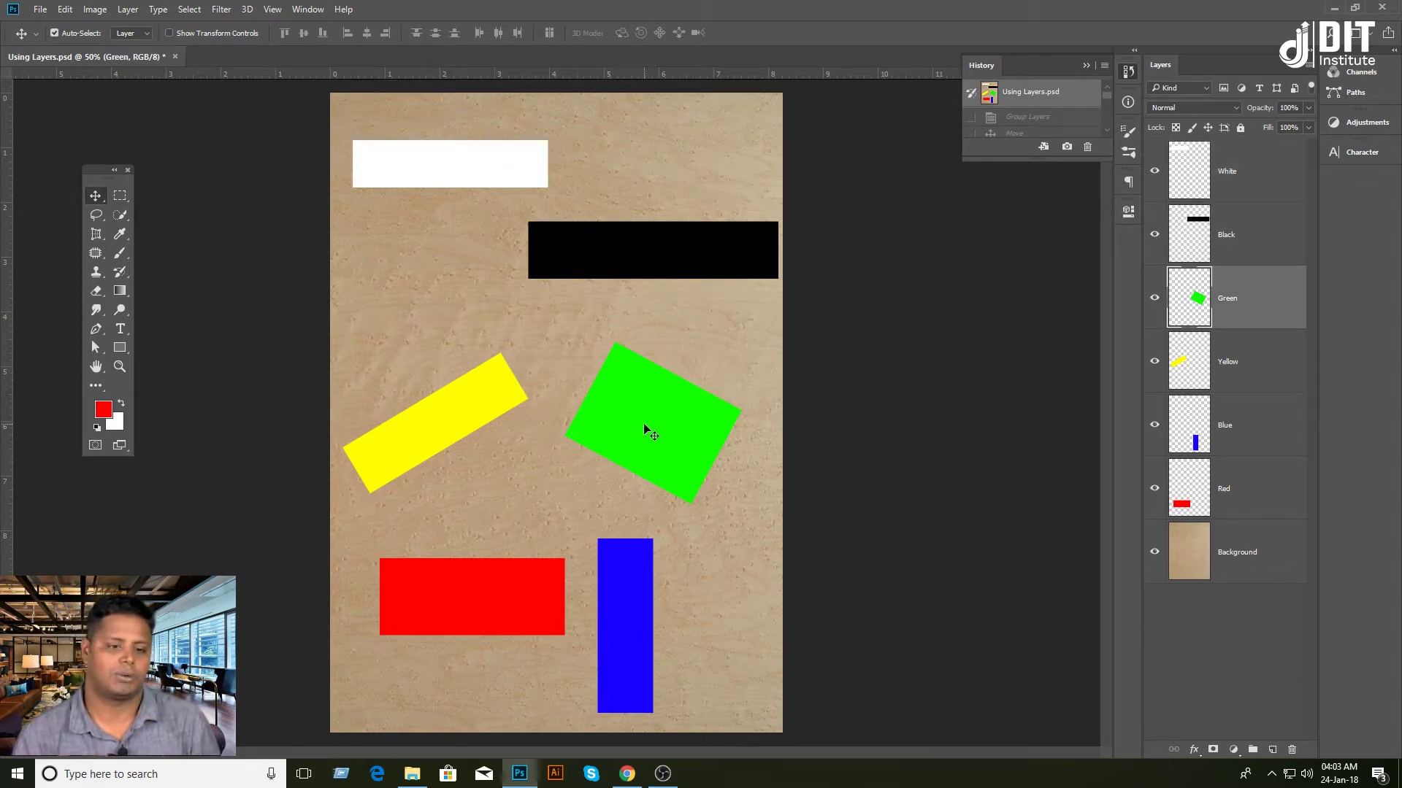
Select the White, Black and Green layers in the Layers panel and group them into Group 1.
{"action": "left_click", "coordinate": [1253, 181]}
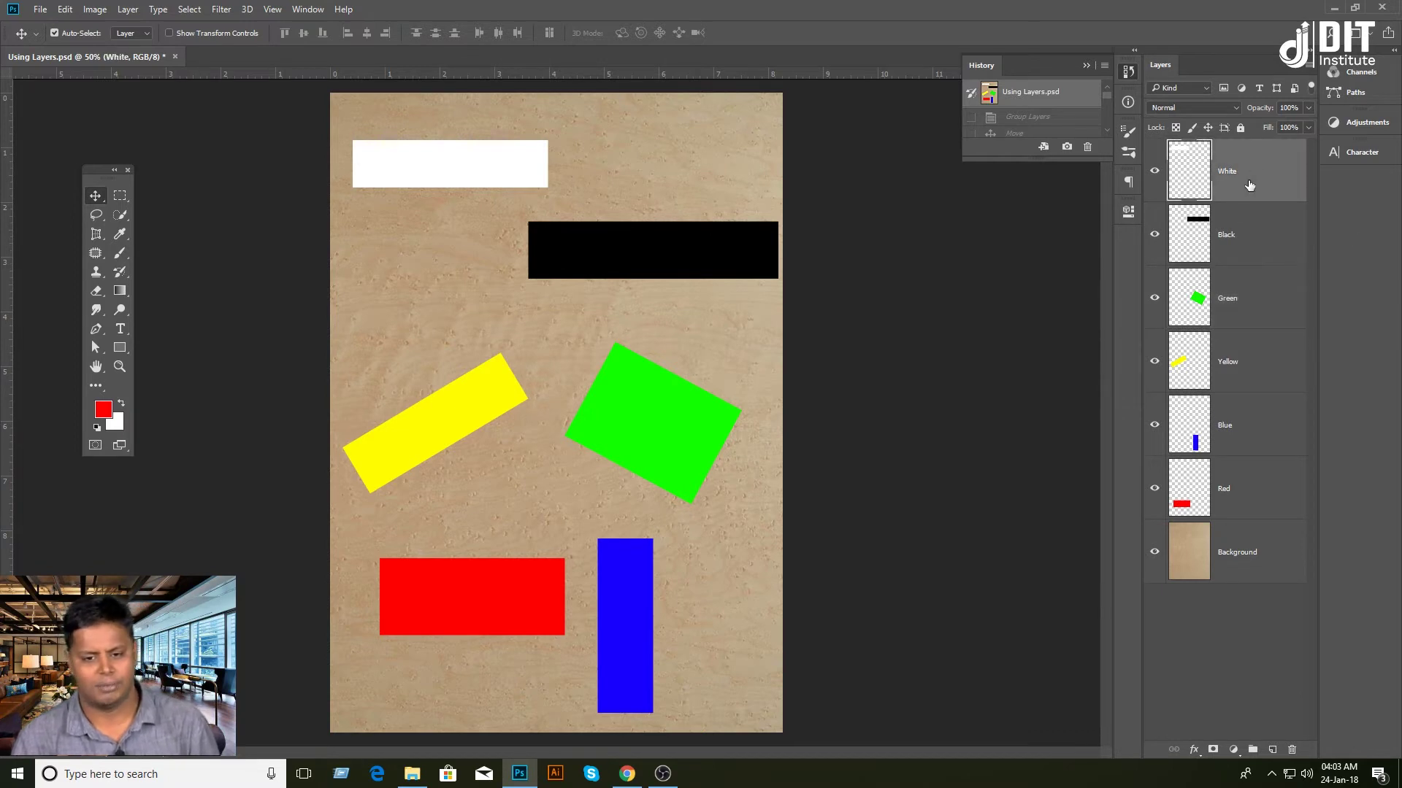
{"action": "left_click", "coordinate": [1240, 249], "text": "ctrl"}
{"action": "left_click", "coordinate": [1240, 310], "text": "ctrl"}
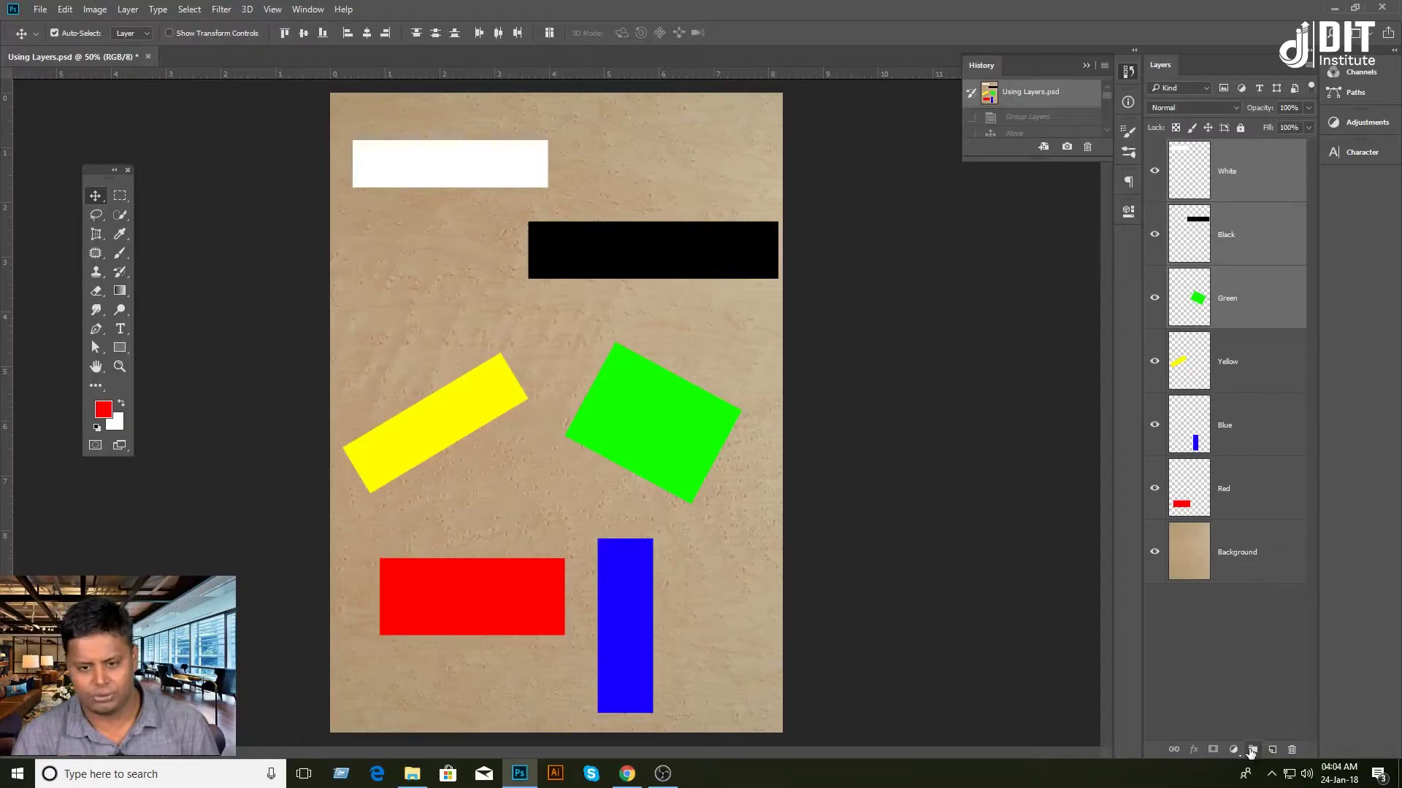
{"action": "left_click", "coordinate": [1253, 749]}
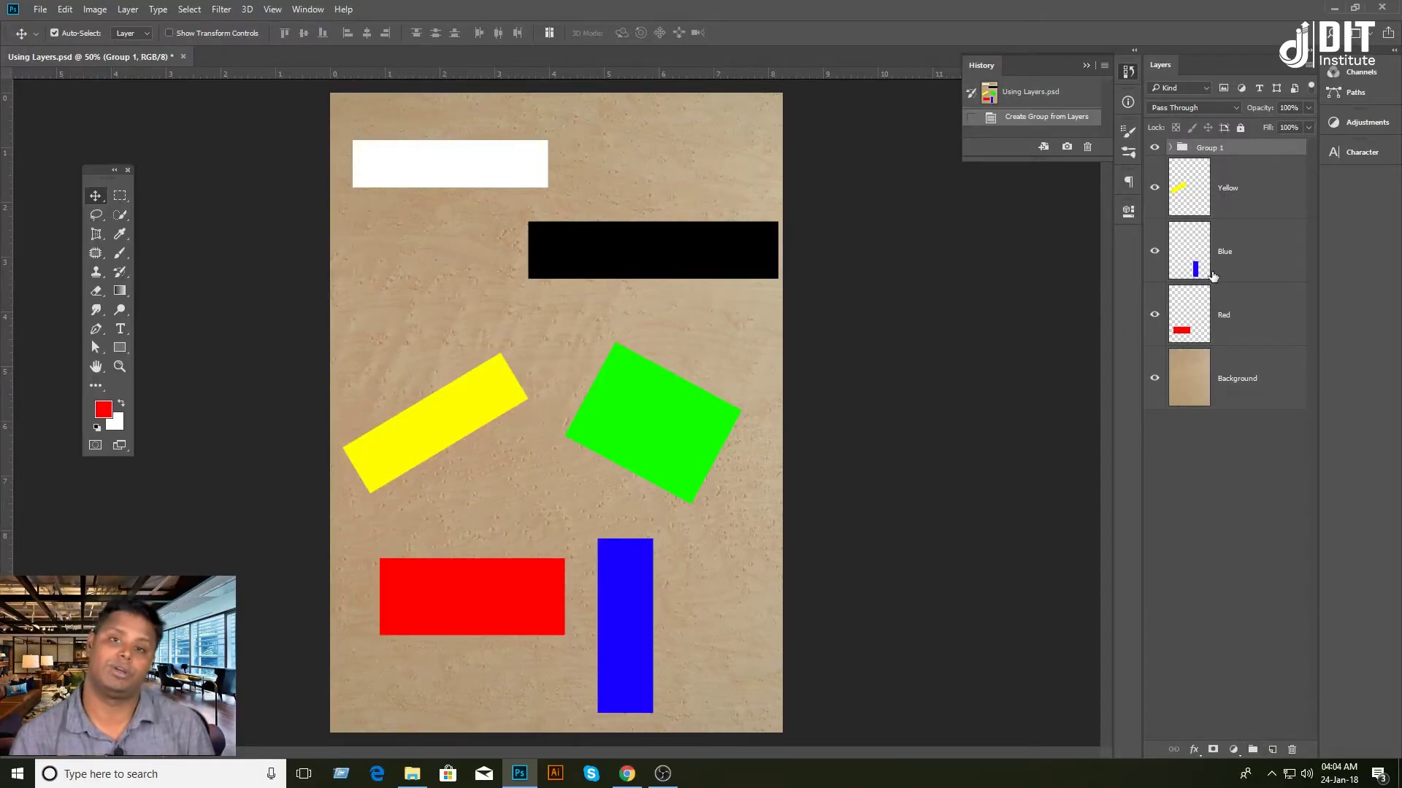
Inspect Group 1's three layers, then nudge the black rectangle slightly left and undo it.
{"action": "left_click", "coordinate": [1169, 149]}
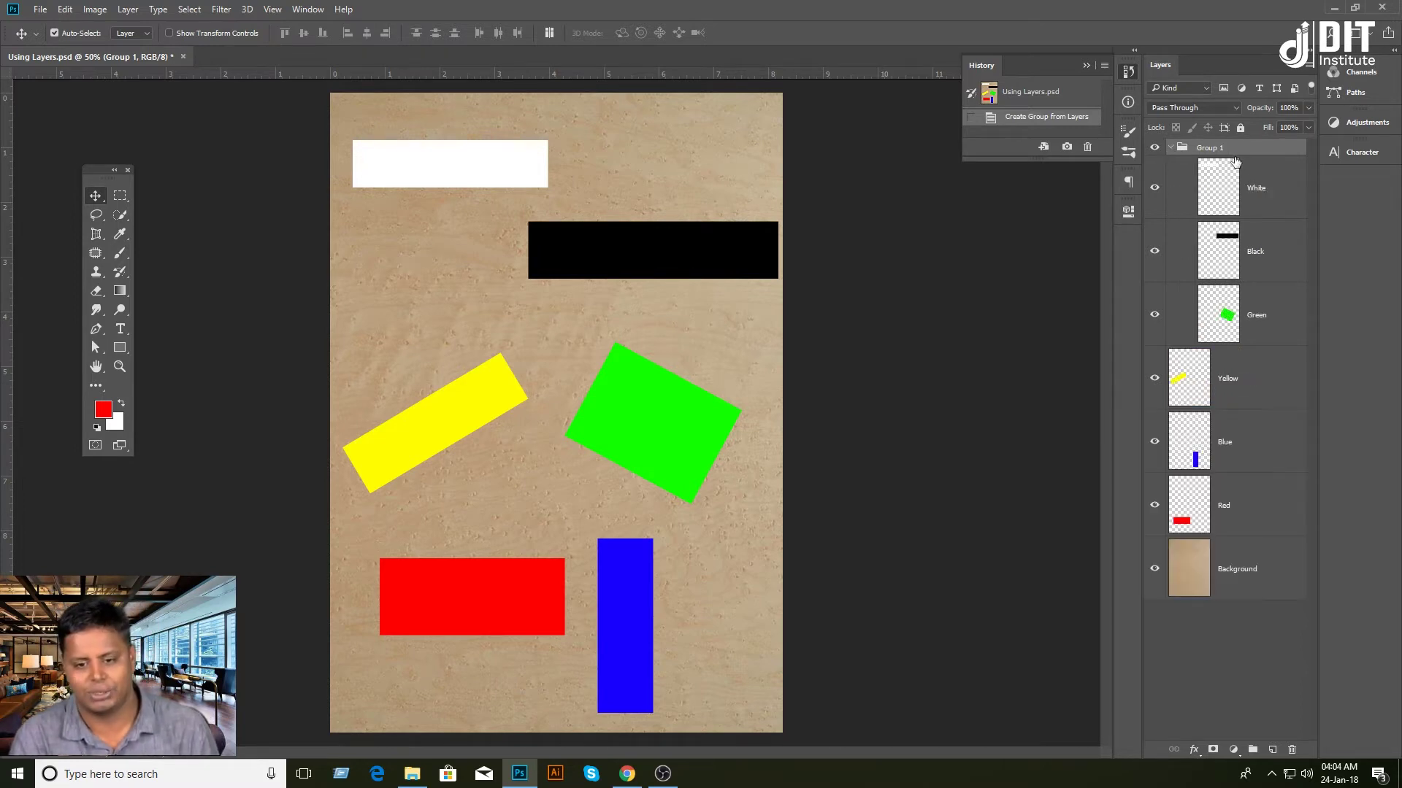
{"action": "left_click", "coordinate": [1251, 193]}
{"action": "left_click", "coordinate": [1251, 268]}
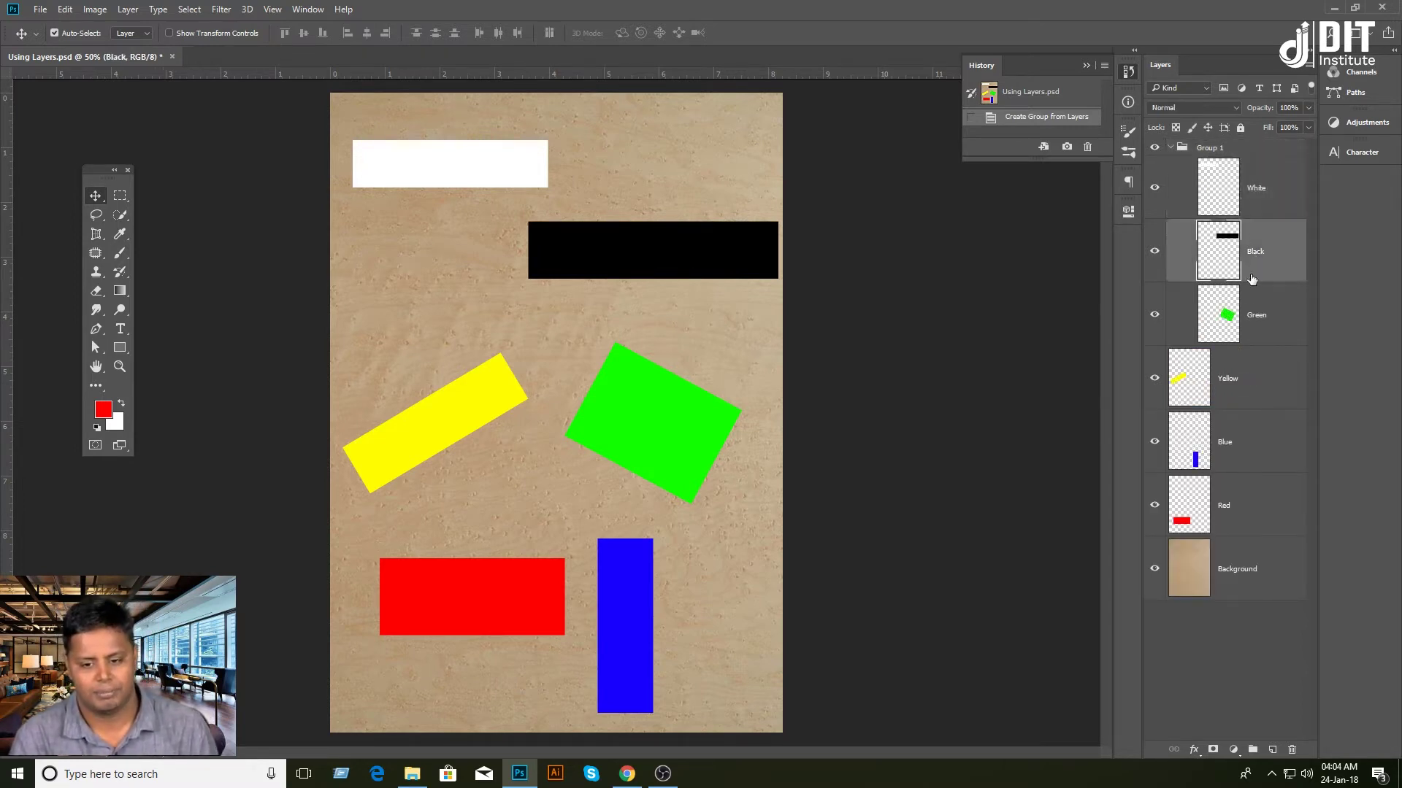
{"action": "left_click", "coordinate": [1254, 325]}
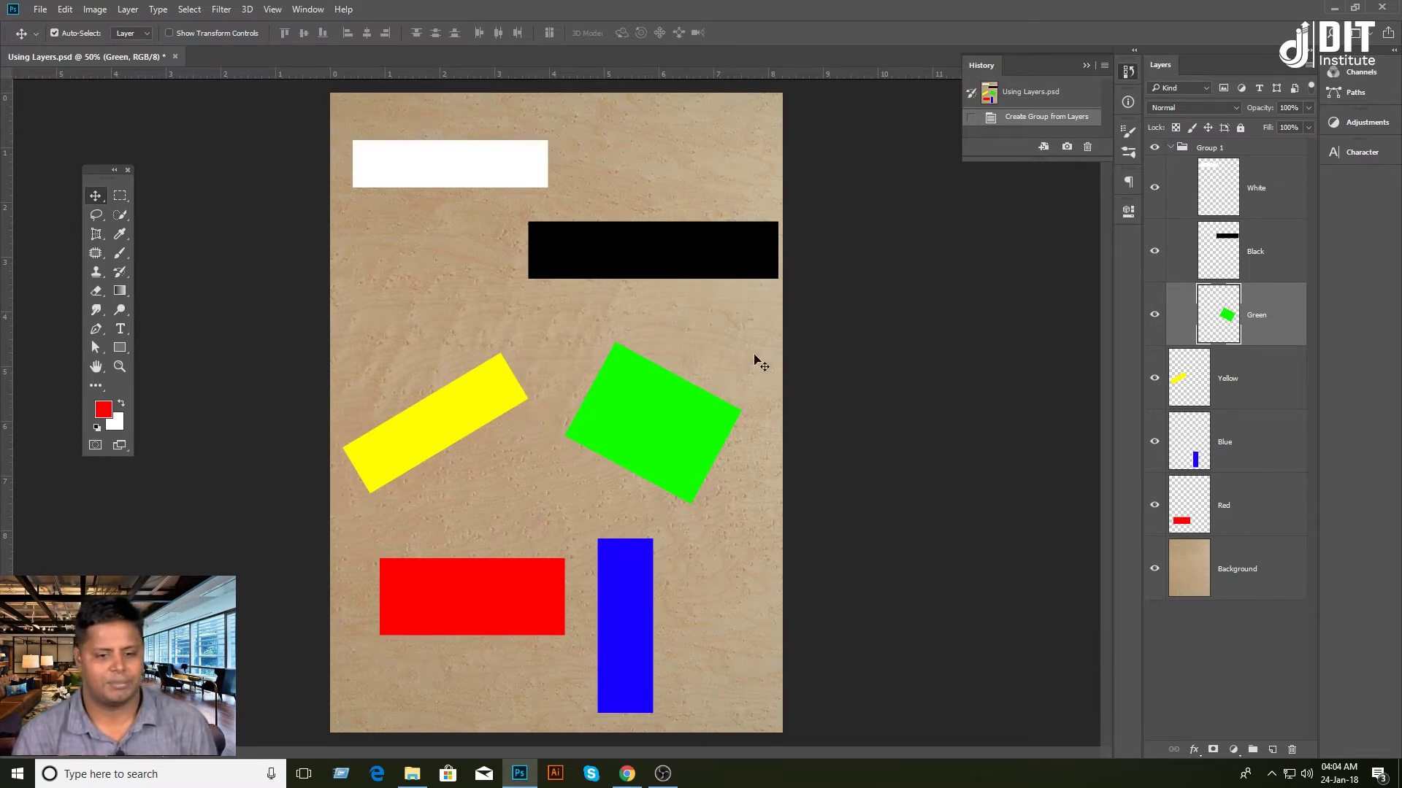
{"action": "left_click", "coordinate": [1171, 147]}
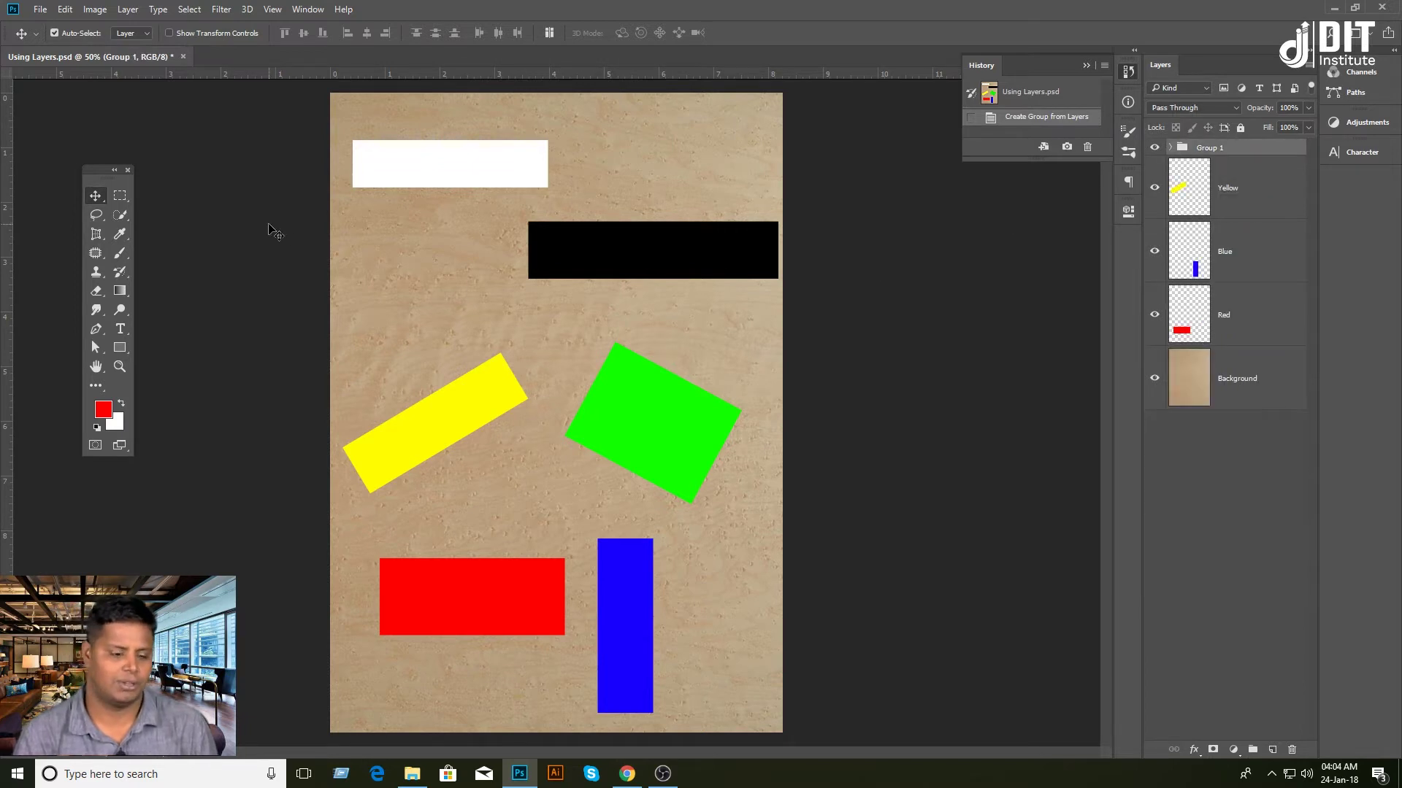
{"action": "left_click_drag", "start_coordinate": [646, 276], "coordinate": [609, 285]}
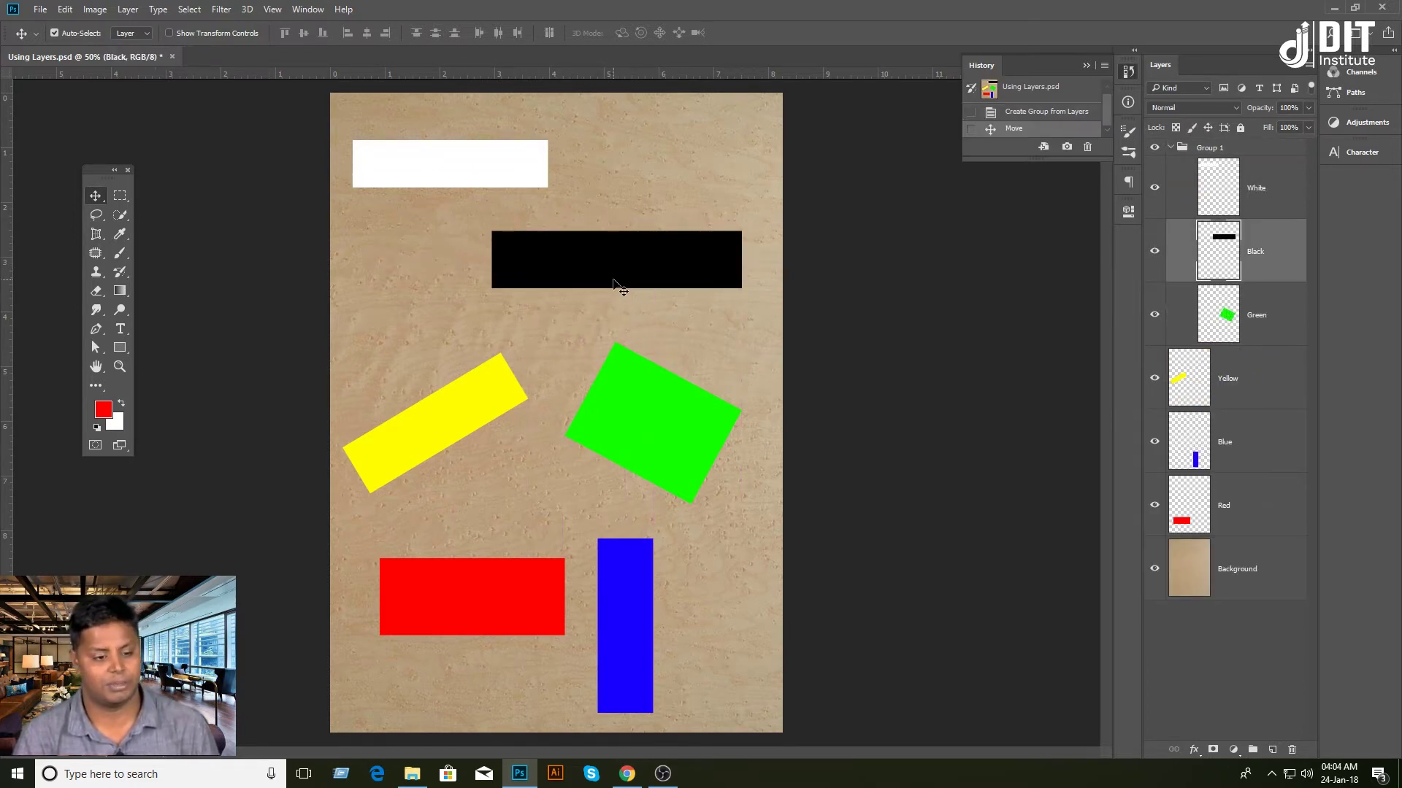
{"action": "key", "text": "ctrl+z"}
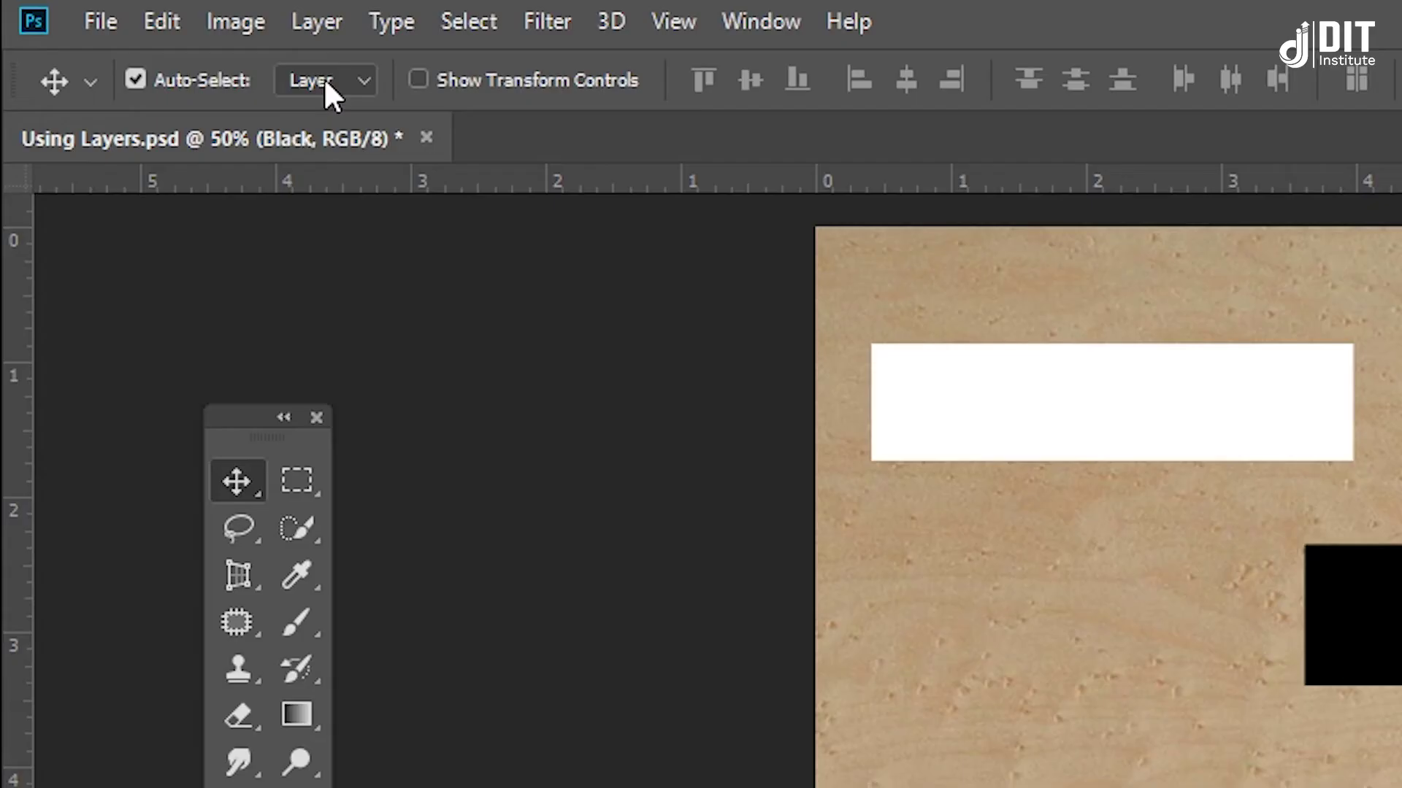
Set Auto-Select to Group and drag Group 1's white, black and green rectangles down together.
{"action": "left_click", "coordinate": [325, 82]}
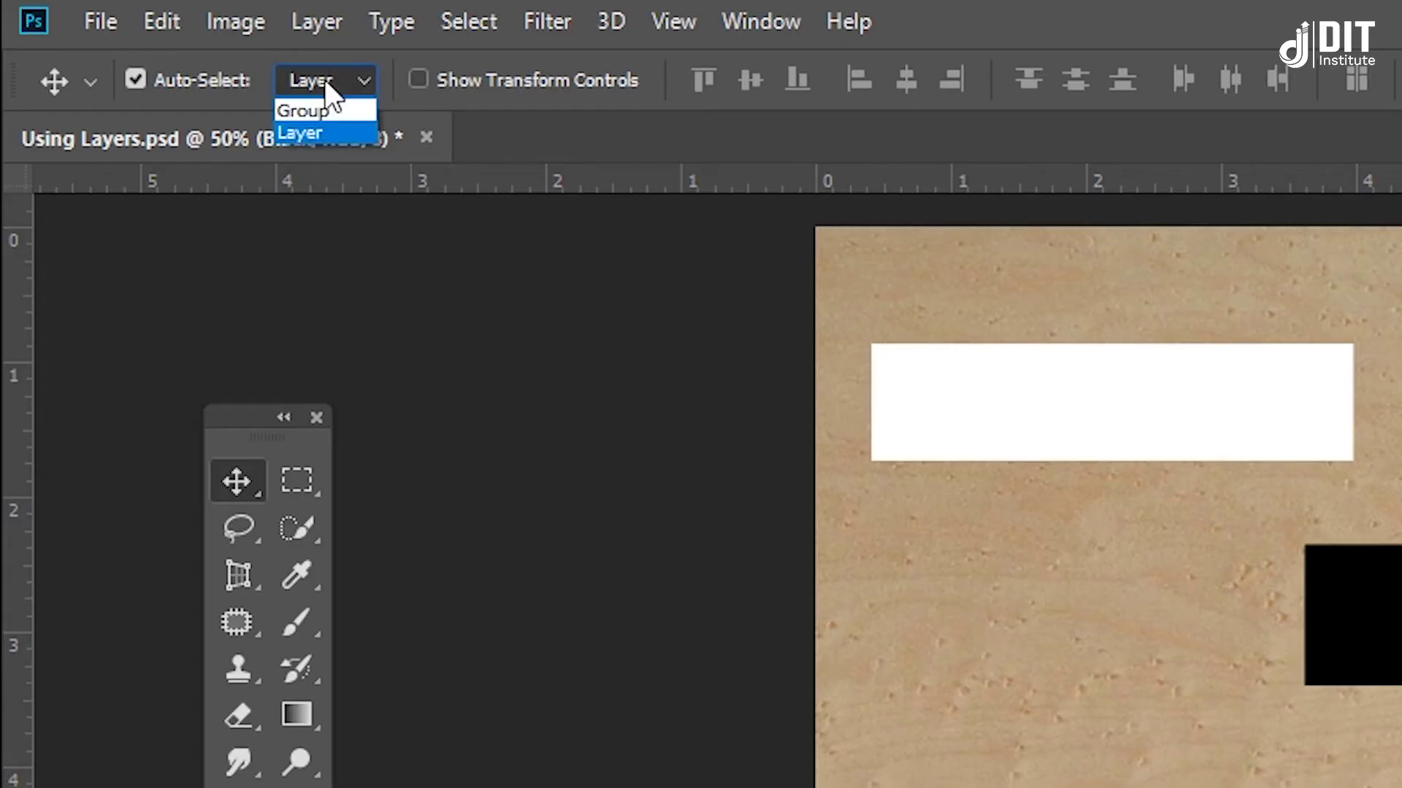
{"action": "left_click", "coordinate": [332, 111]}
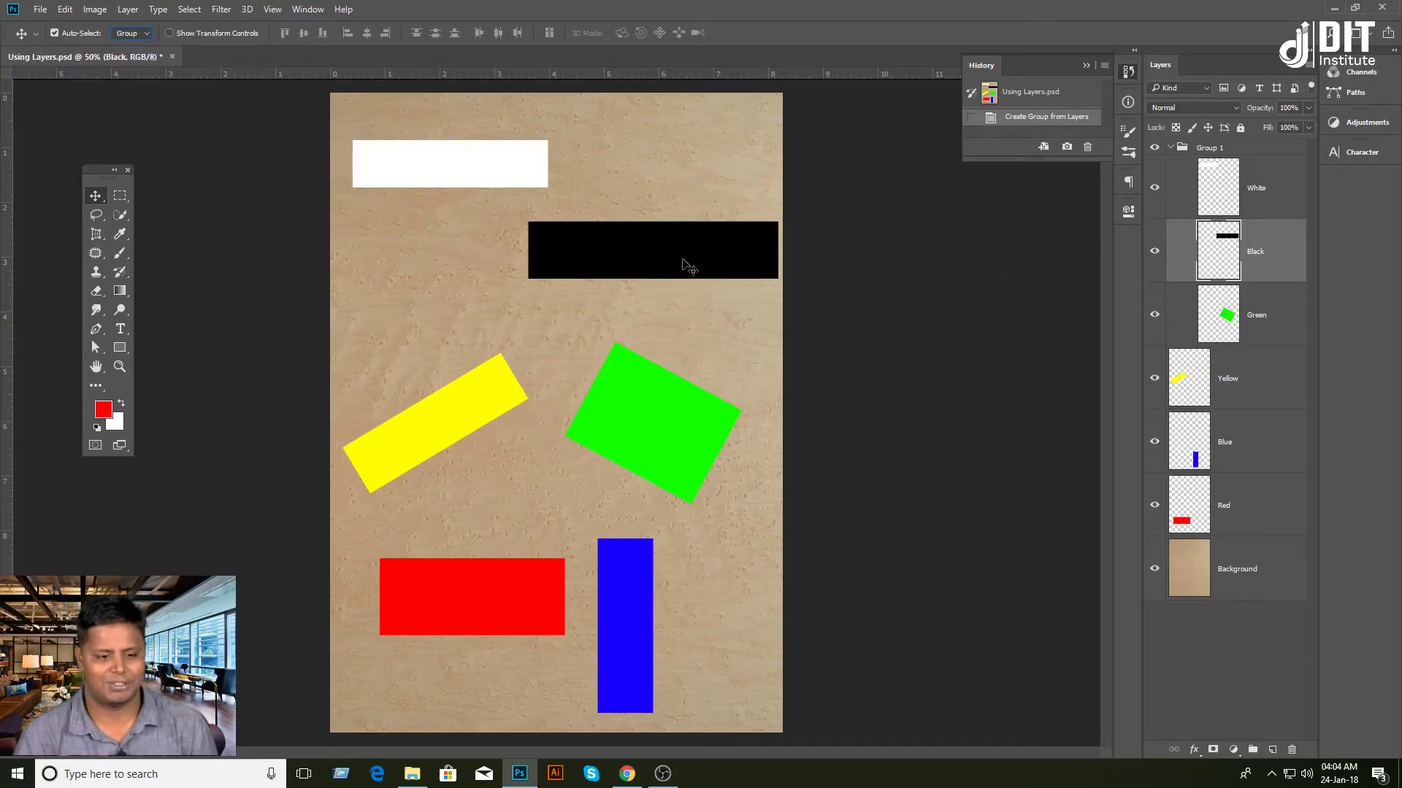
{"action": "mouse_move", "coordinate": [692, 263]}
{"action": "left_mouse_down"}
{"action": "mouse_move", "coordinate": [778, 341]}
{"action": "mouse_move", "coordinate": [686, 283]}
{"action": "left_mouse_up"}
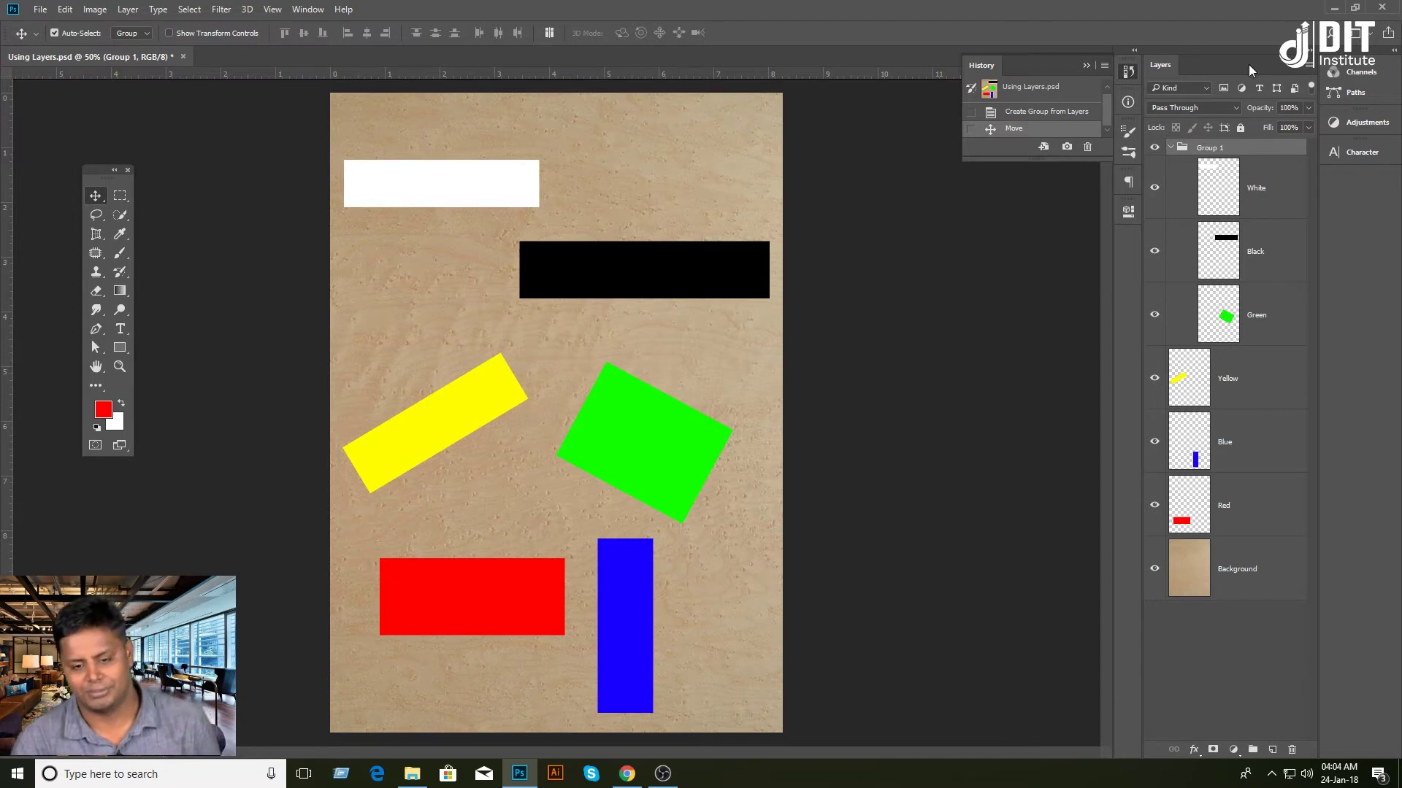
Pick the White layer from the canvas right-click list, undo a stray move, then delete Group 1.
{"action": "double_click", "coordinate": [1209, 149]}
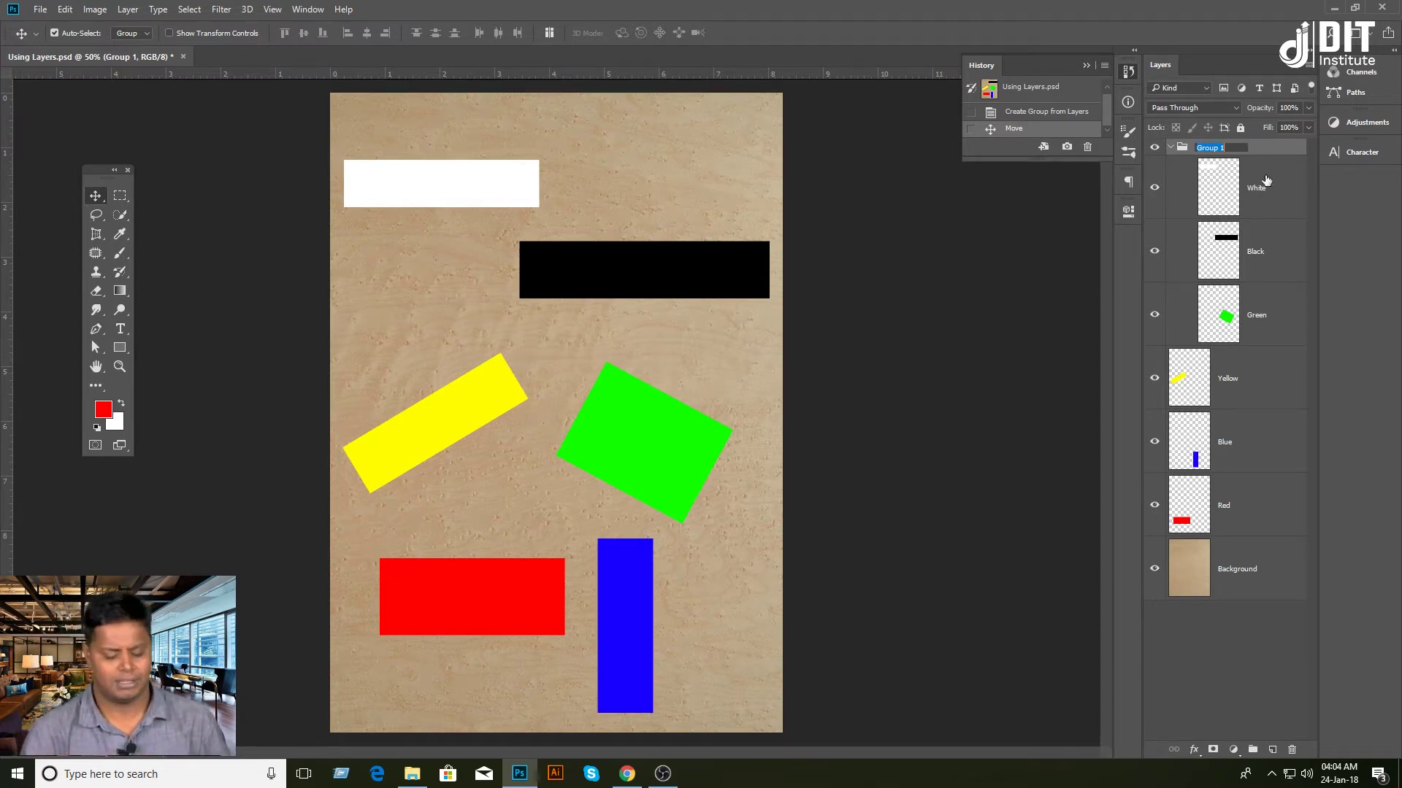
{"action": "left_click", "coordinate": [442, 252]}
{"action": "right_click", "coordinate": [474, 184]}
{"action": "right_click", "coordinate": [465, 179]}
{"action": "left_click", "coordinate": [497, 203]}
{"action": "mouse_move", "coordinate": [479, 197]}
{"action": "left_mouse_down"}
{"action": "mouse_move", "coordinate": [573, 188]}
{"action": "mouse_move", "coordinate": [485, 183]}
{"action": "left_mouse_up"}
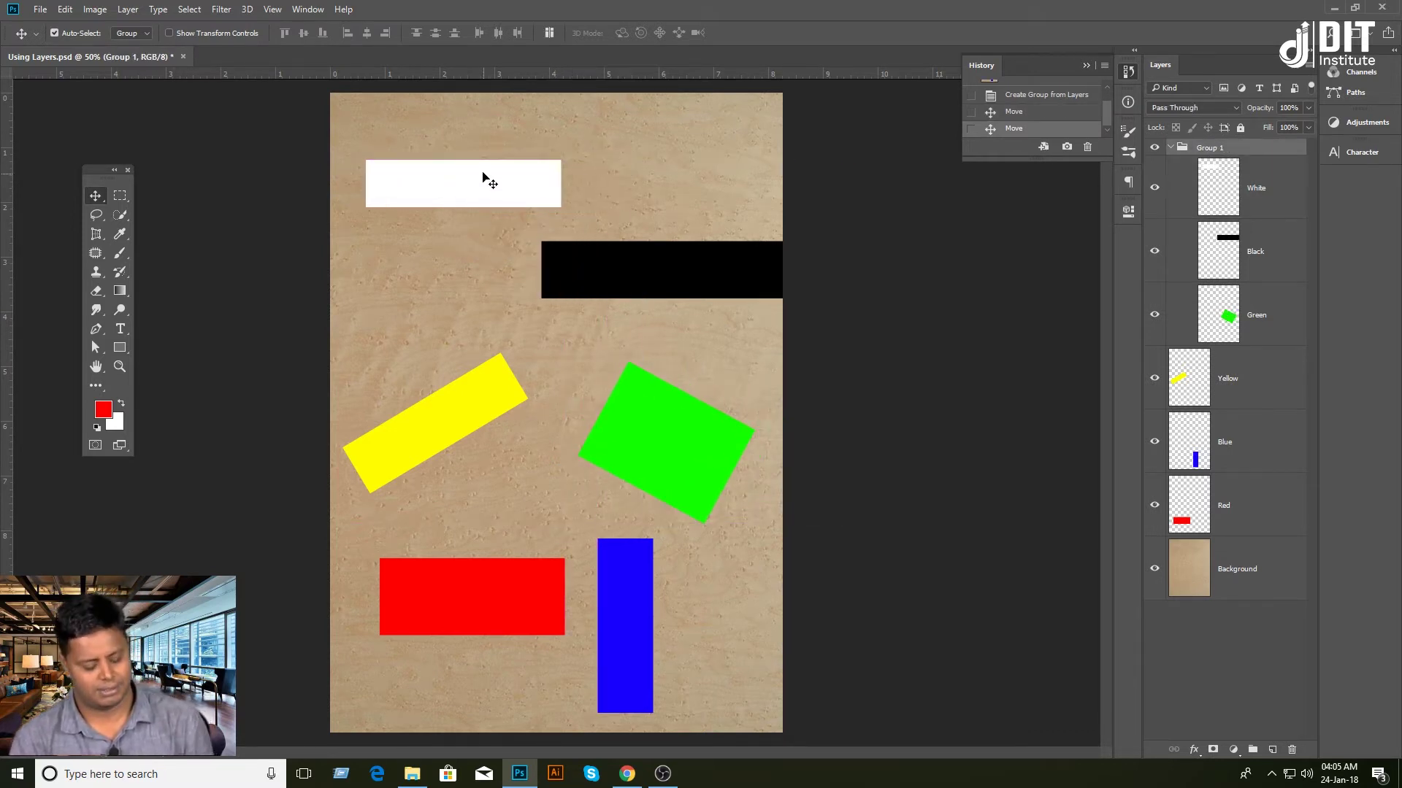
{"action": "key", "text": "ctrl+z"}
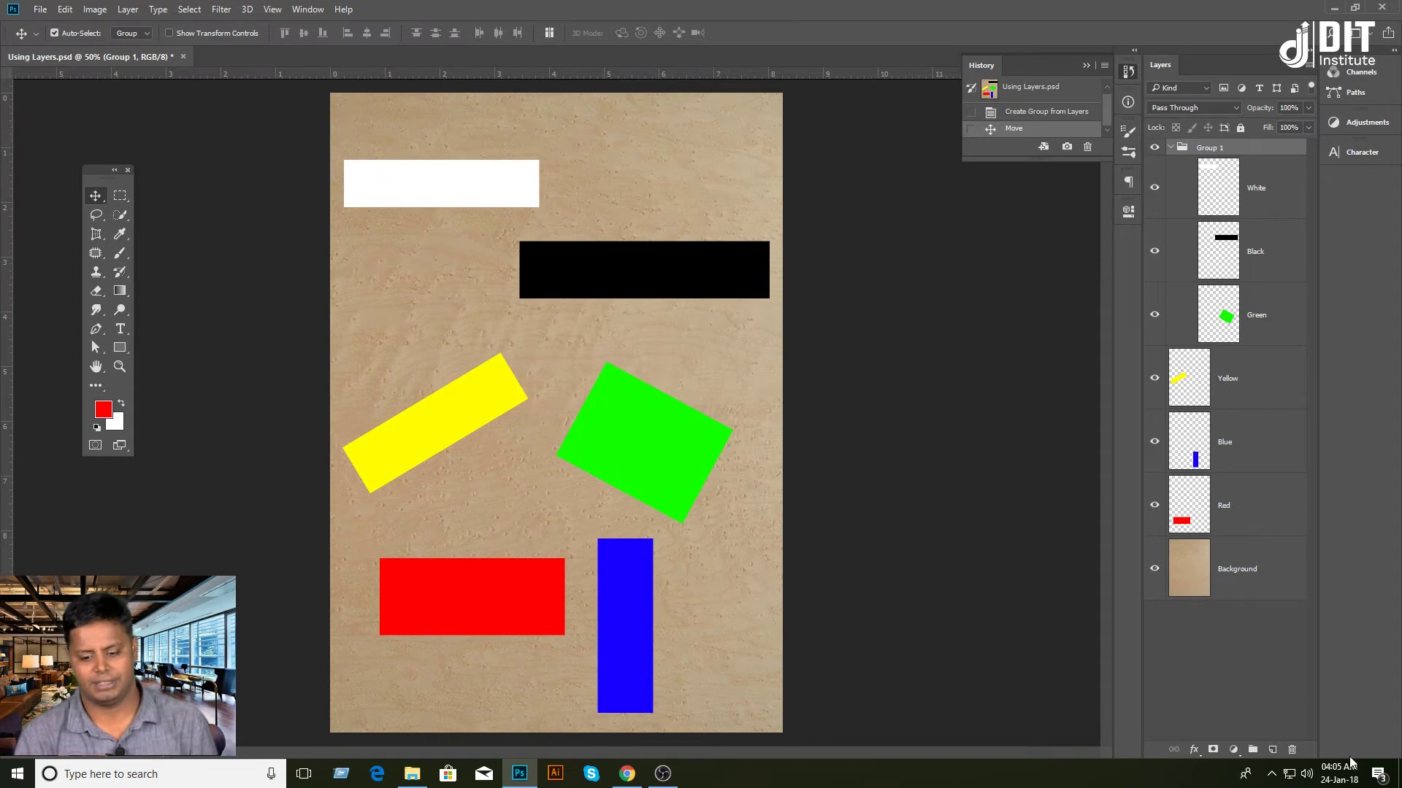
{"action": "left_click", "coordinate": [1291, 751]}
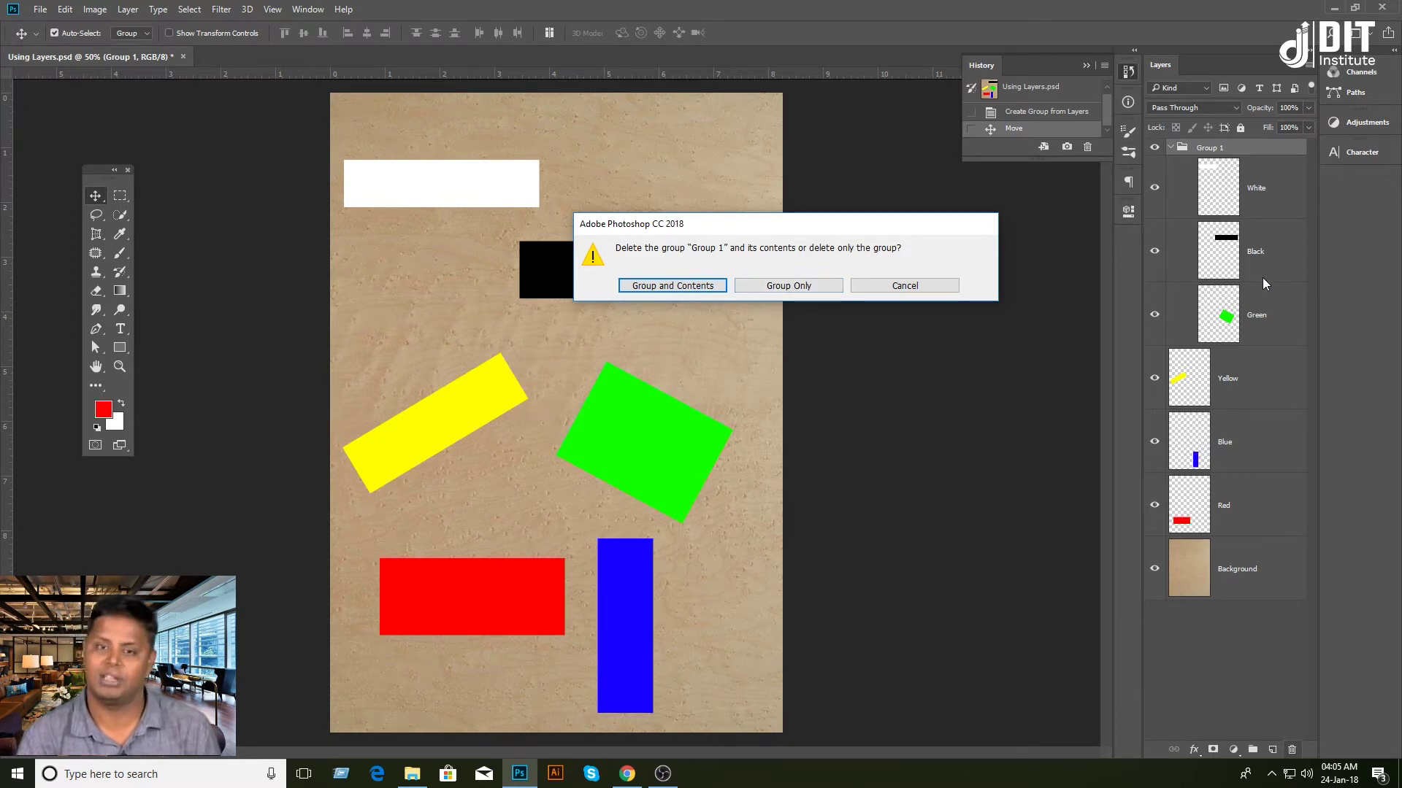
Delete Group 1 with Group Only, keeping its layers, then reselect the White layer.
{"action": "left_click", "coordinate": [776, 286]}
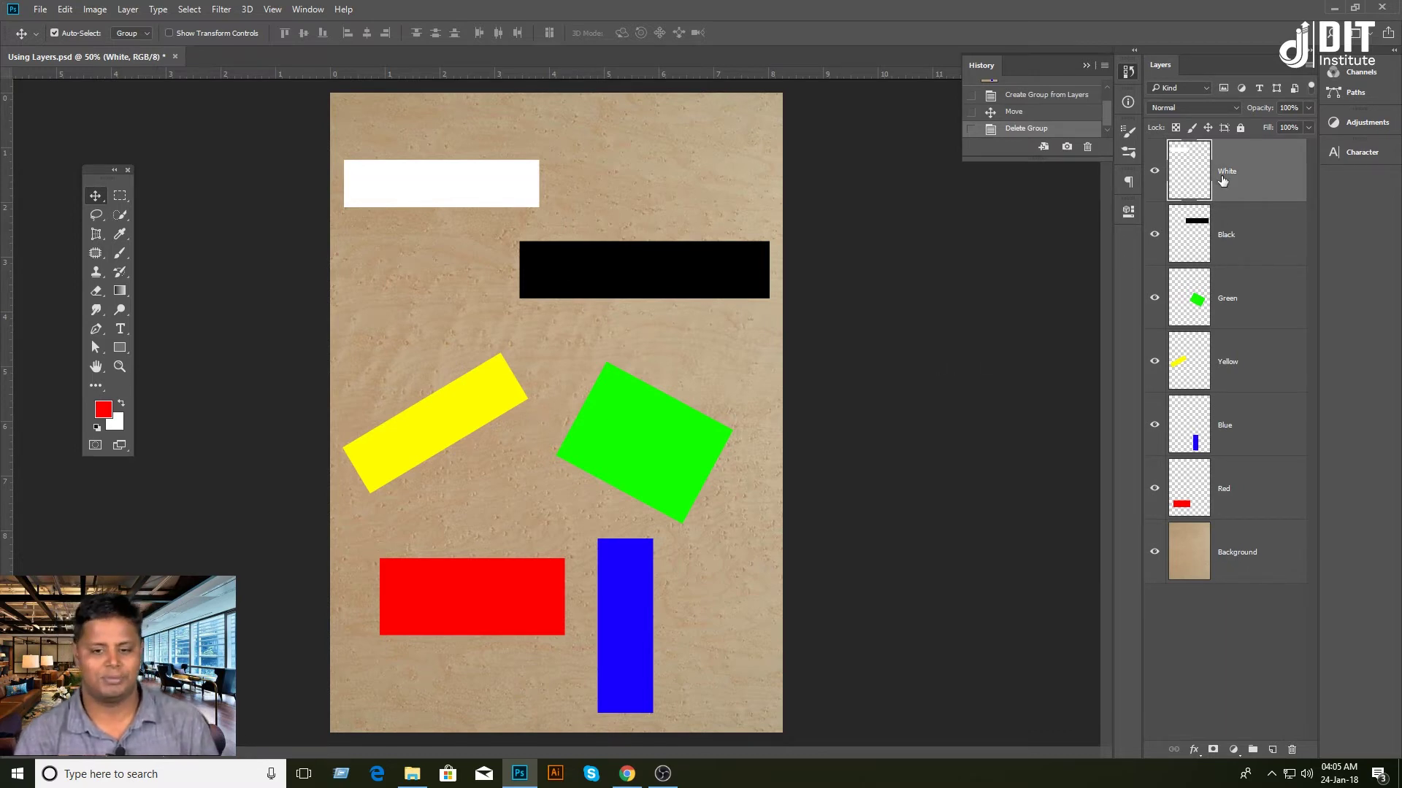
{"action": "key", "text": "alt+bracketleft"}
{"action": "key", "text": "alt+bracketleft"}
{"action": "key", "text": "alt+bracketleft"}
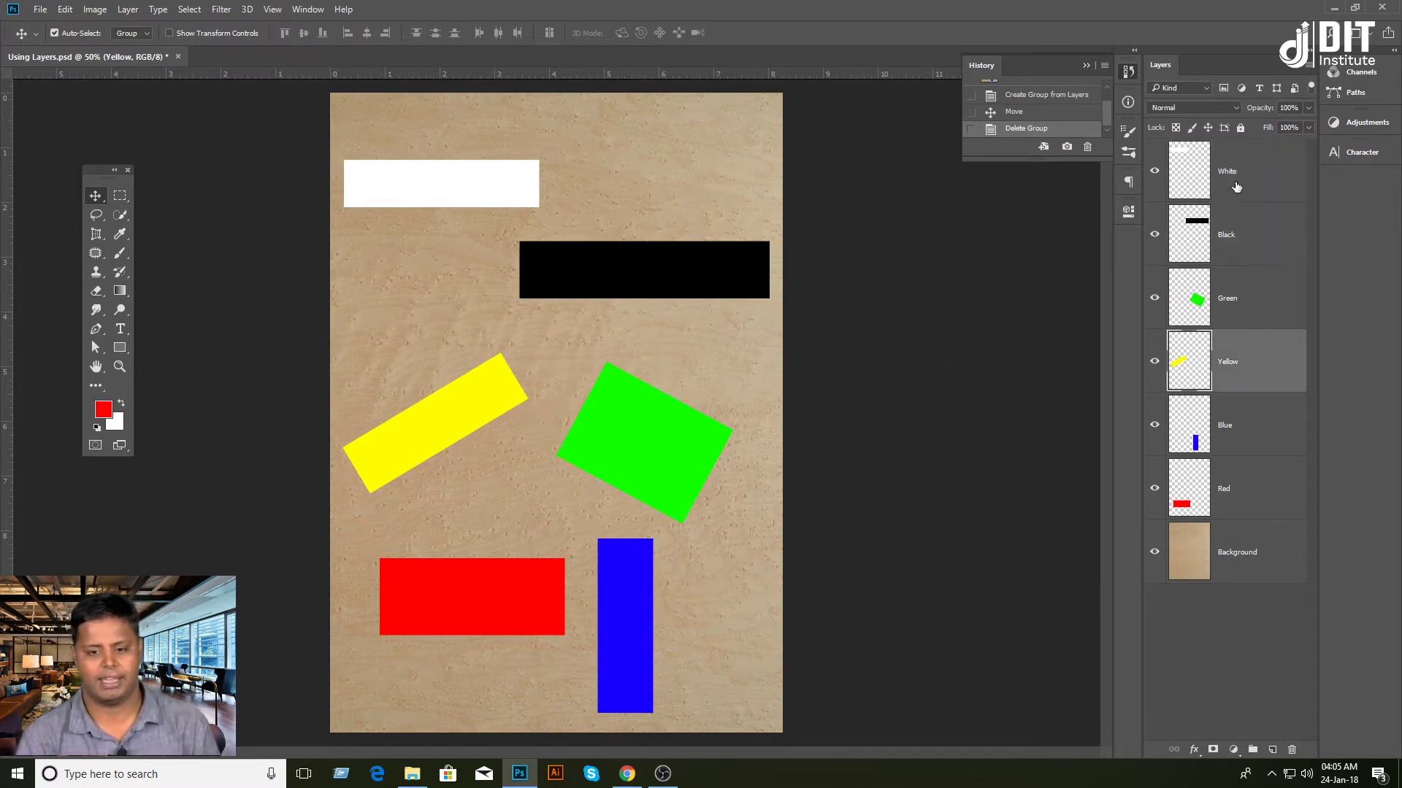
{"action": "left_click", "coordinate": [1236, 187]}
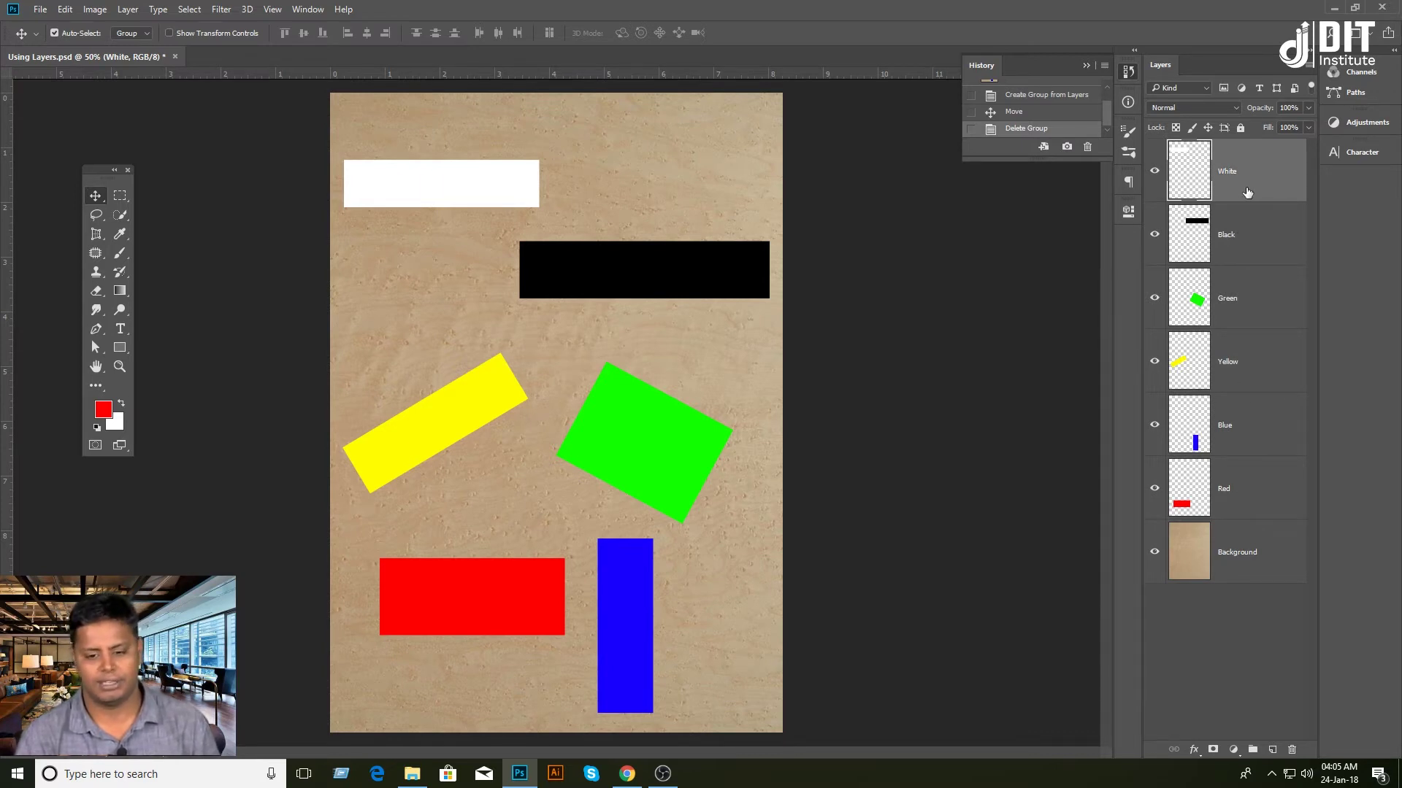
{"action": "key", "text": "ctrl"}
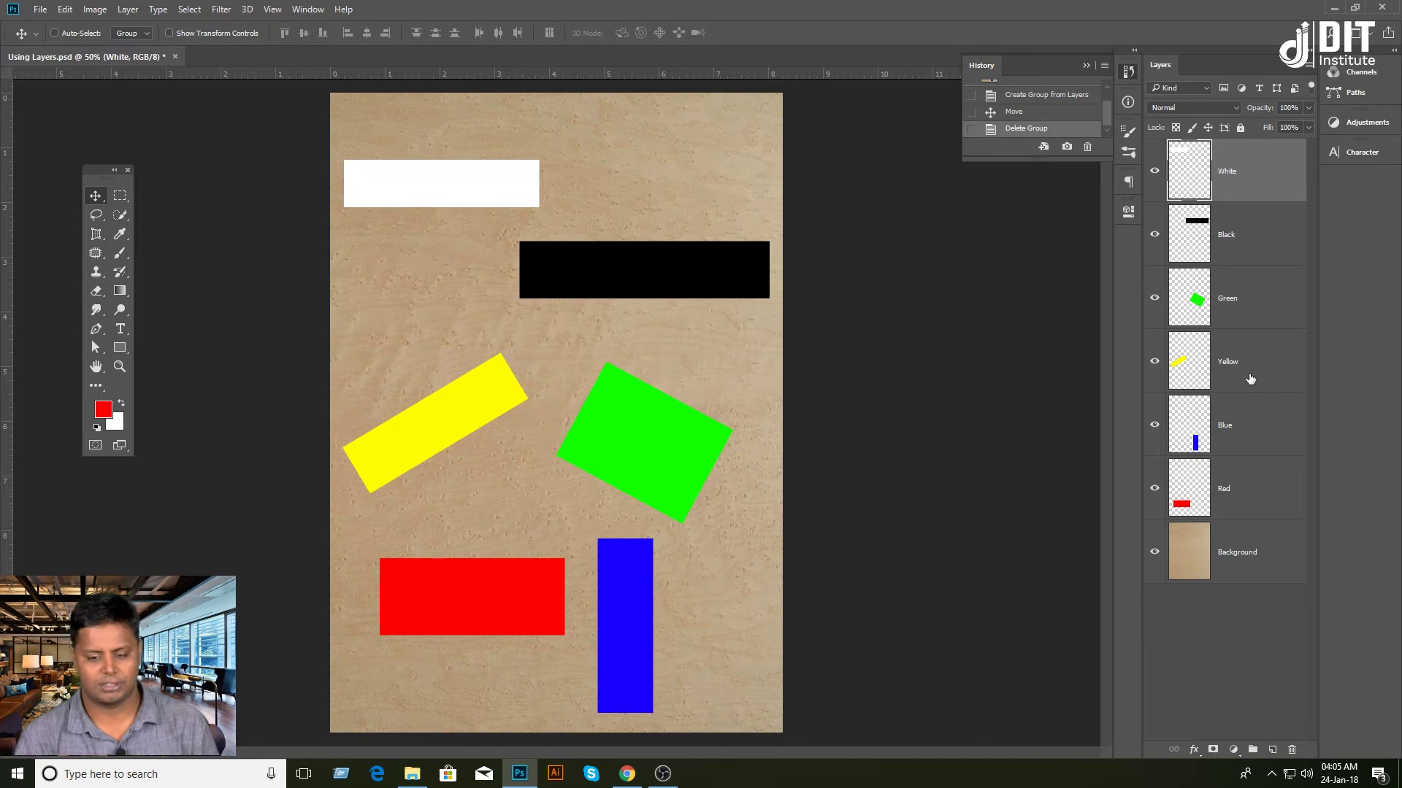
Add Yellow and Red to the White selection, group them as Group 1, then expand and collapse it.
{"action": "left_click", "coordinate": [1249, 374], "text": "ctrl"}
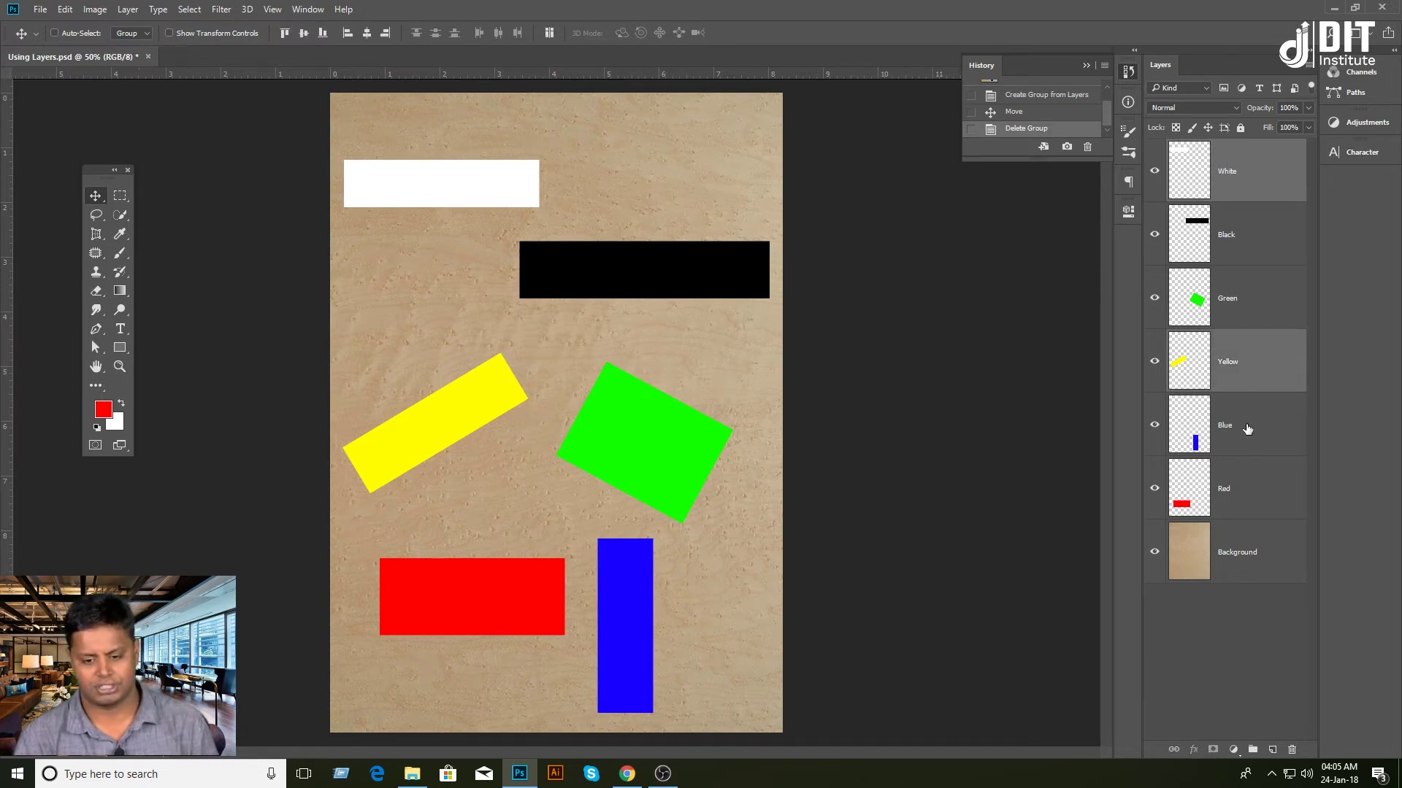
{"action": "left_click", "coordinate": [1237, 499], "text": "ctrl"}
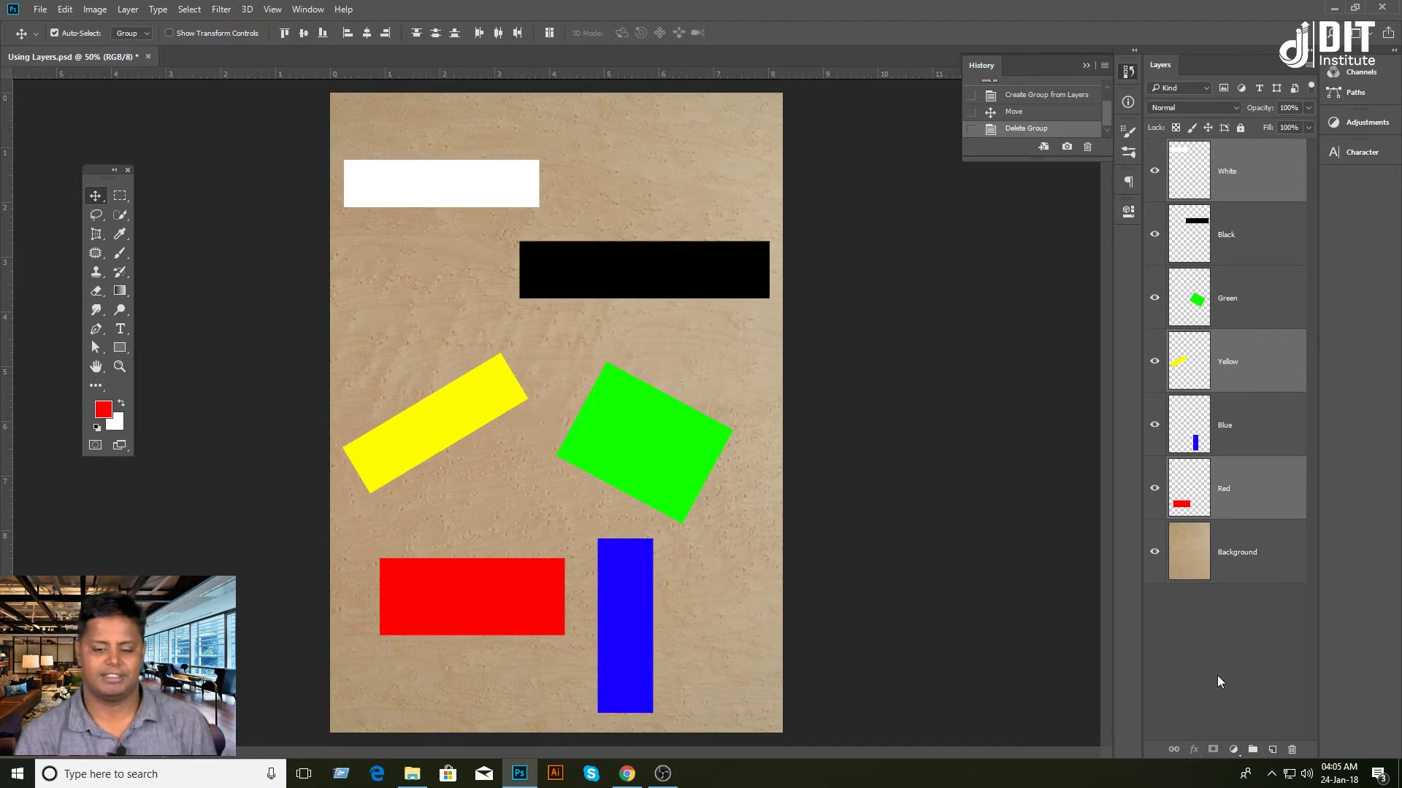
{"action": "left_click", "coordinate": [1253, 750]}
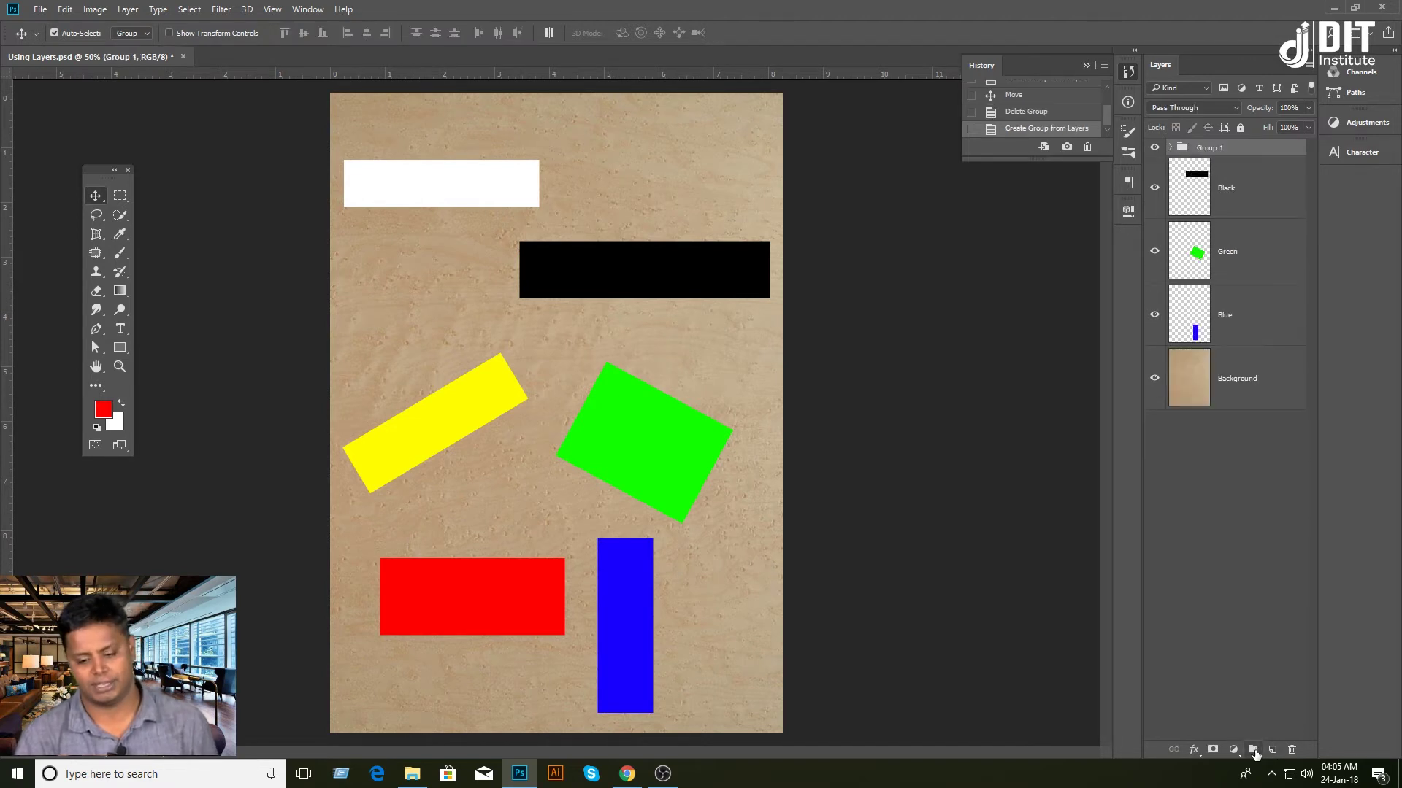
{"action": "left_click", "coordinate": [1170, 147]}
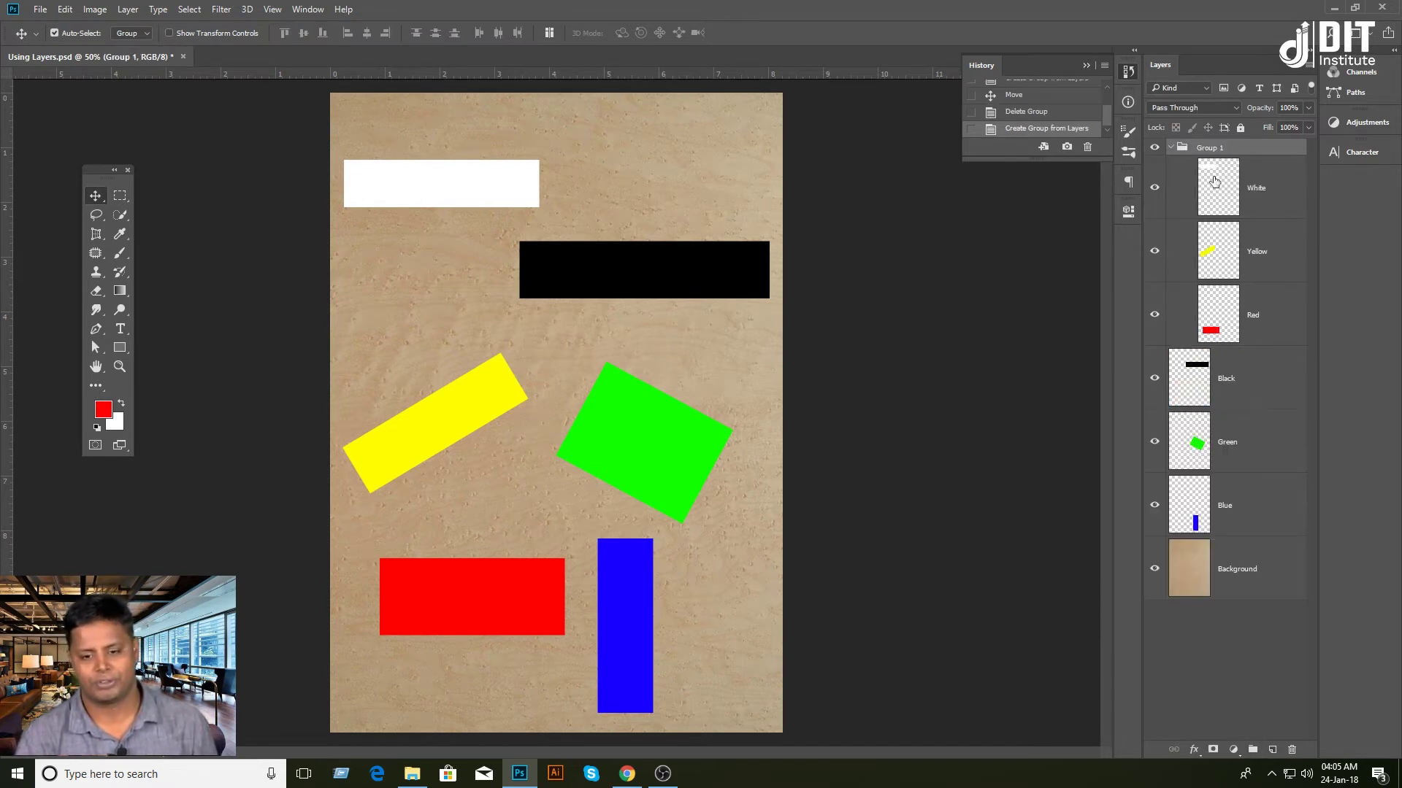
{"action": "left_click", "coordinate": [1171, 148]}
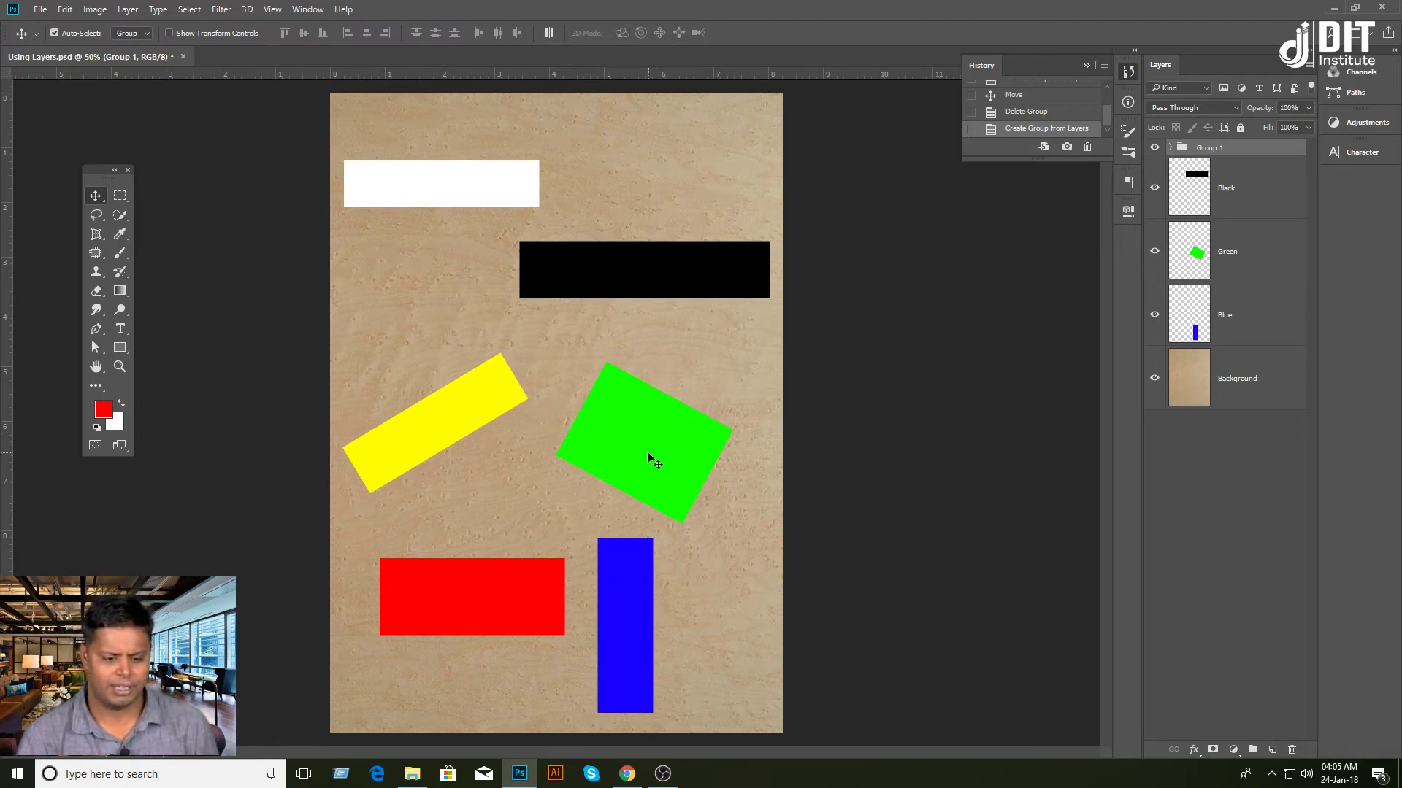
Undo a stray green-rectangle move, shift Group 1's rectangles slightly right, then start deleting Group 1.
{"action": "left_click_drag", "start_coordinate": [647, 453], "coordinate": [676, 372]}
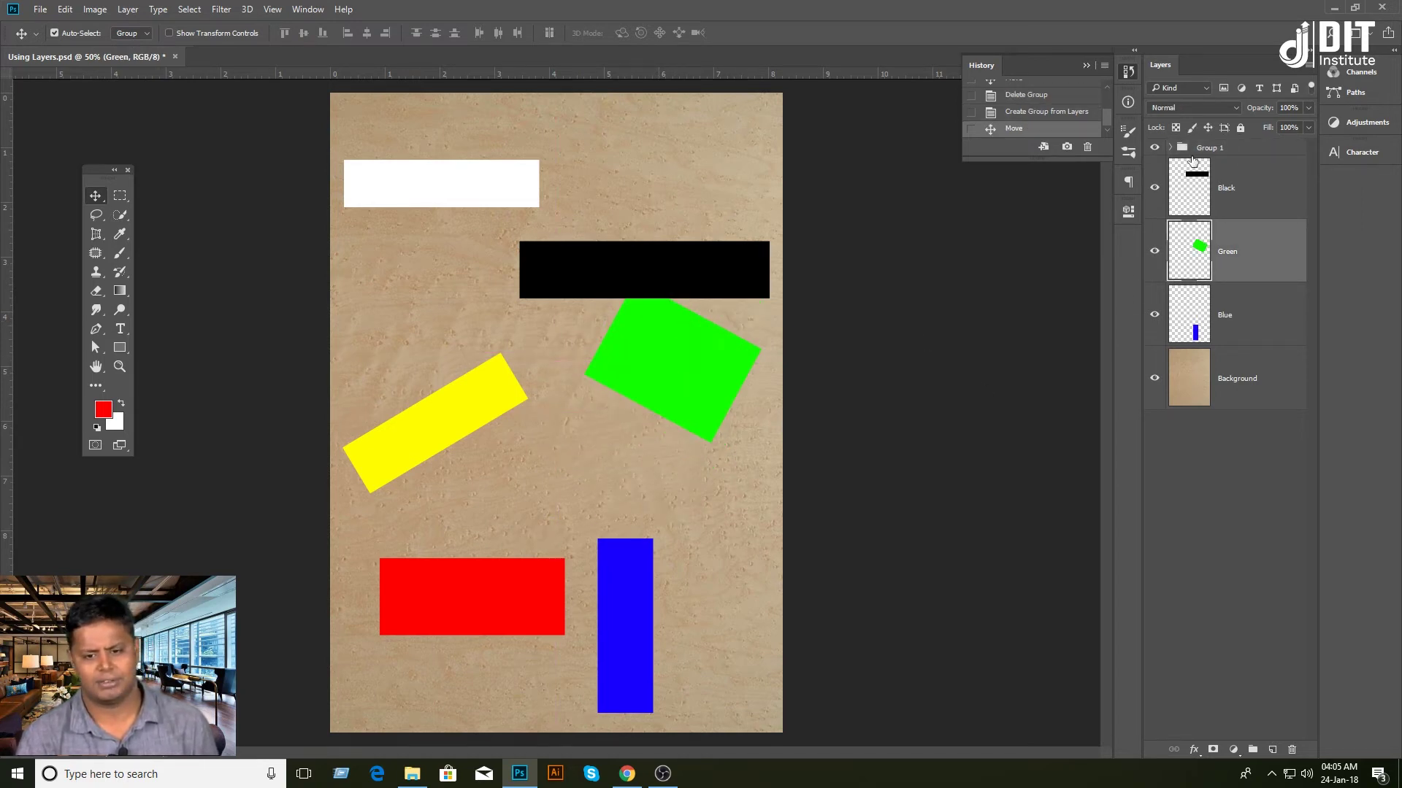
{"action": "key", "text": "ctrl+z"}
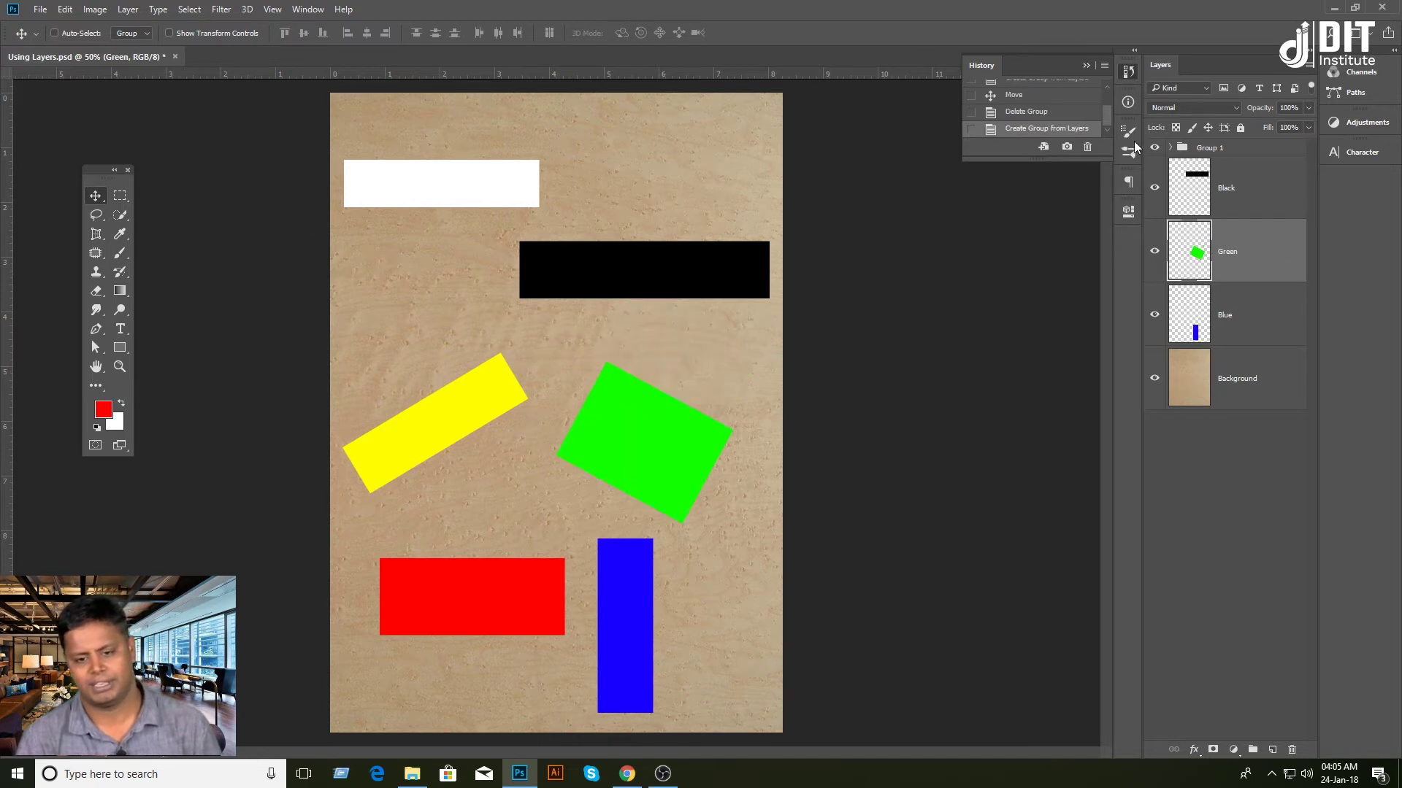
{"action": "left_click", "coordinate": [1168, 148]}
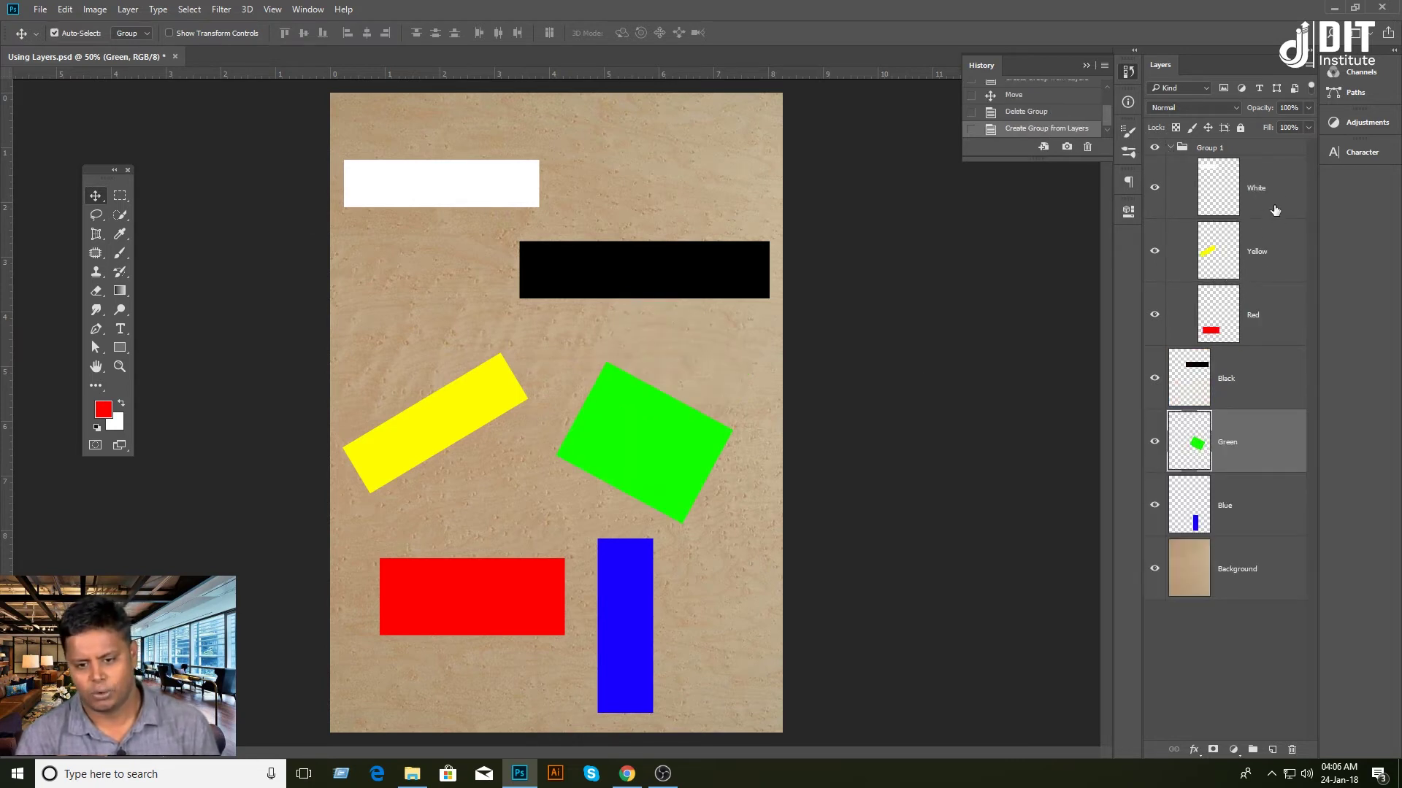
{"action": "left_click", "coordinate": [423, 193]}
{"action": "left_click_drag", "start_coordinate": [422, 194], "coordinate": [450, 324]}
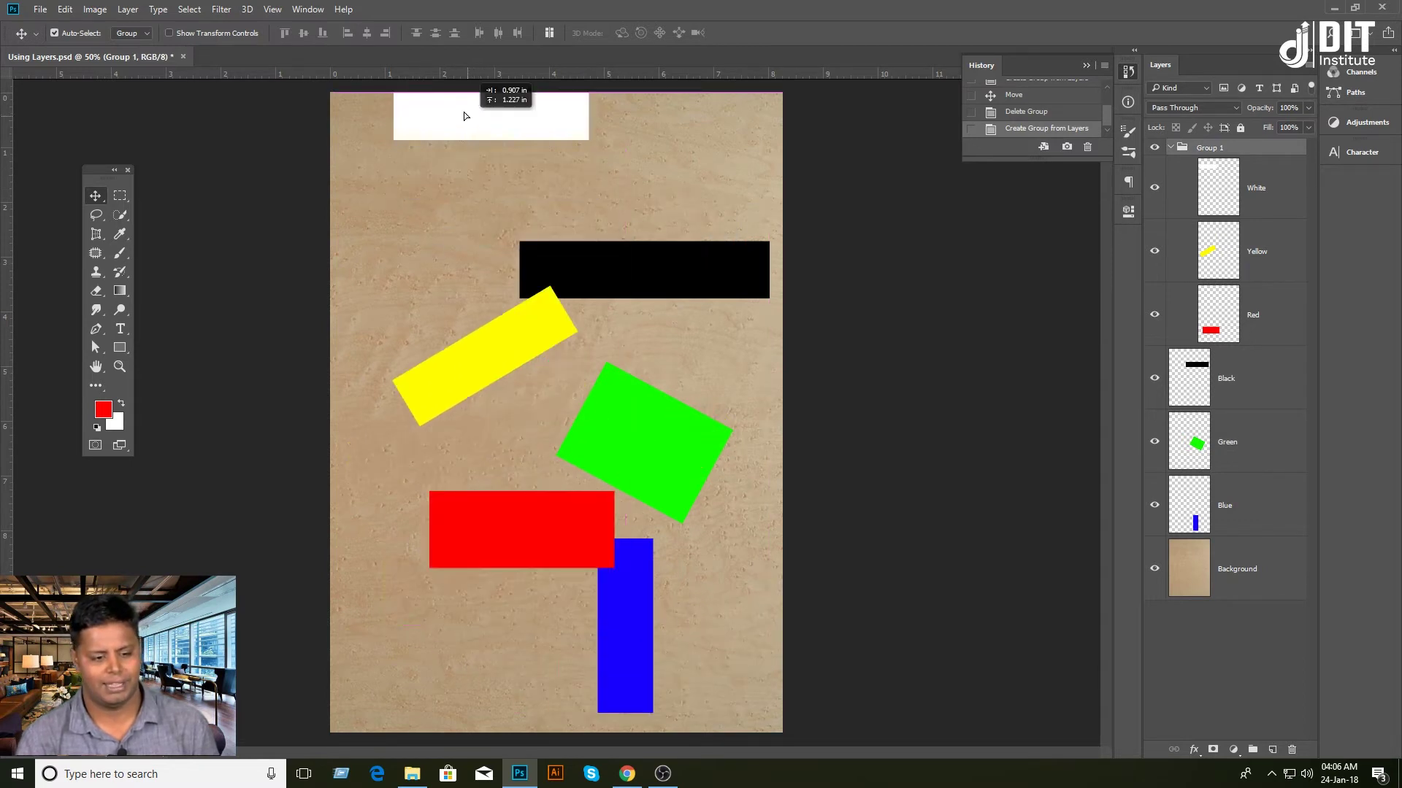
{"action": "left_click_drag", "start_coordinate": [451, 324], "coordinate": [437, 197]}
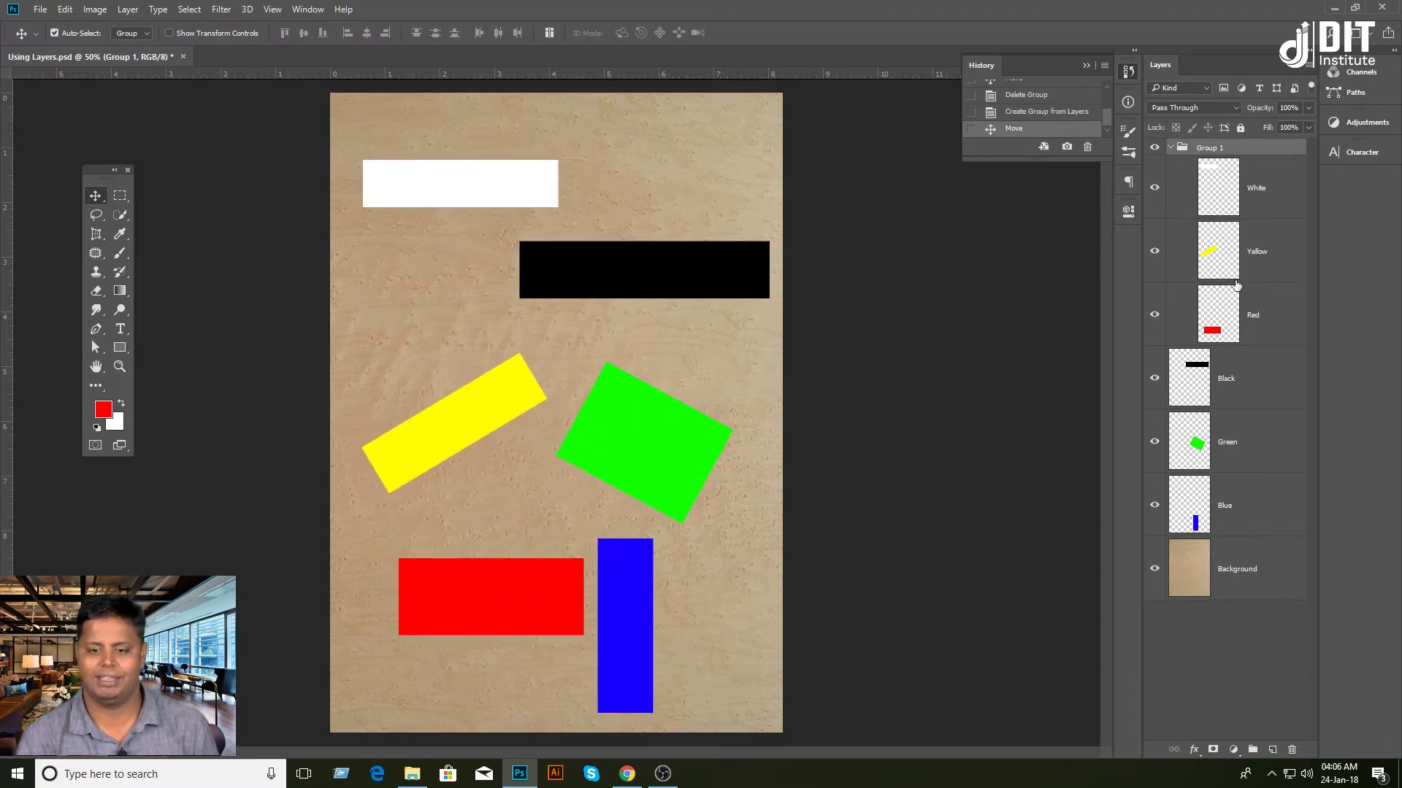
{"action": "left_click", "coordinate": [1170, 148]}
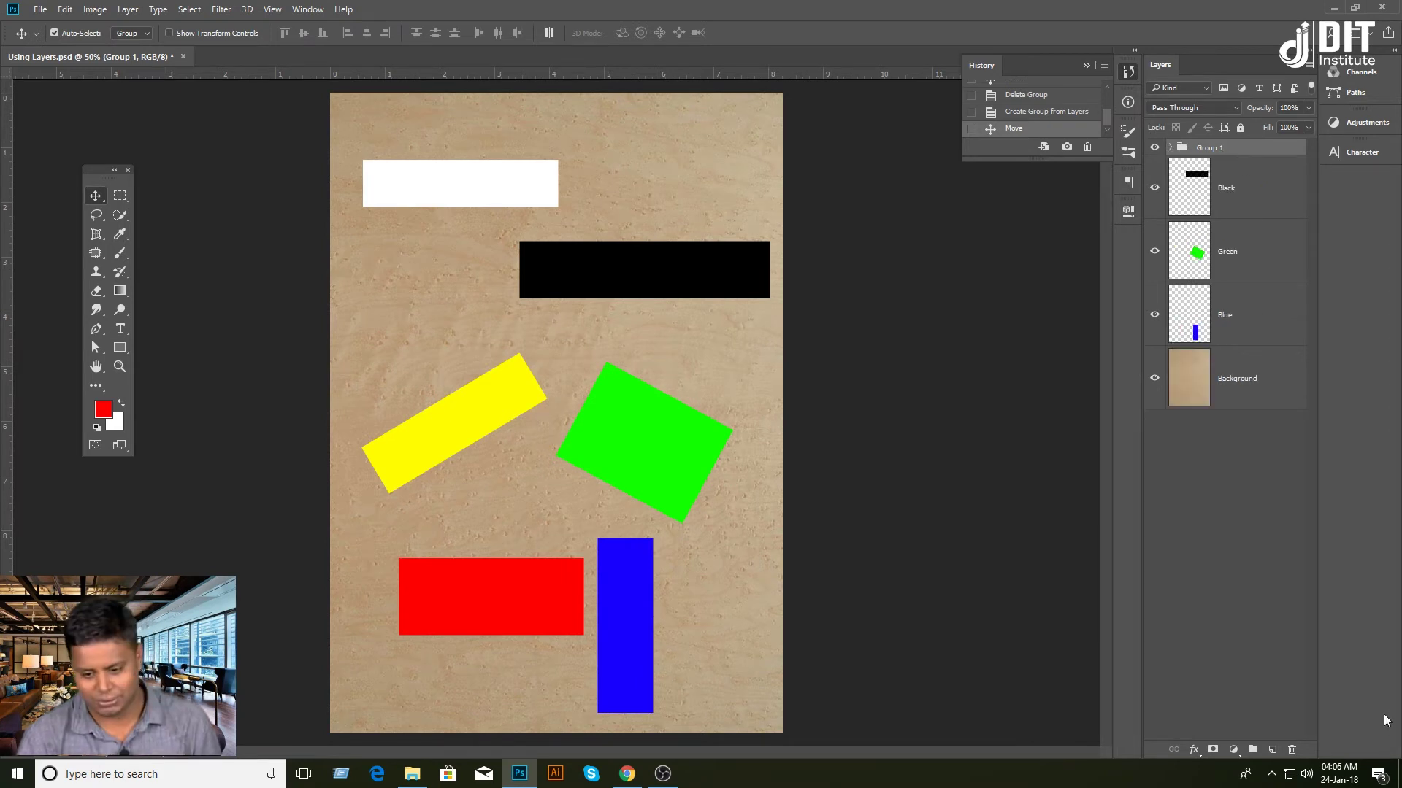
{"action": "left_click", "coordinate": [1292, 749]}
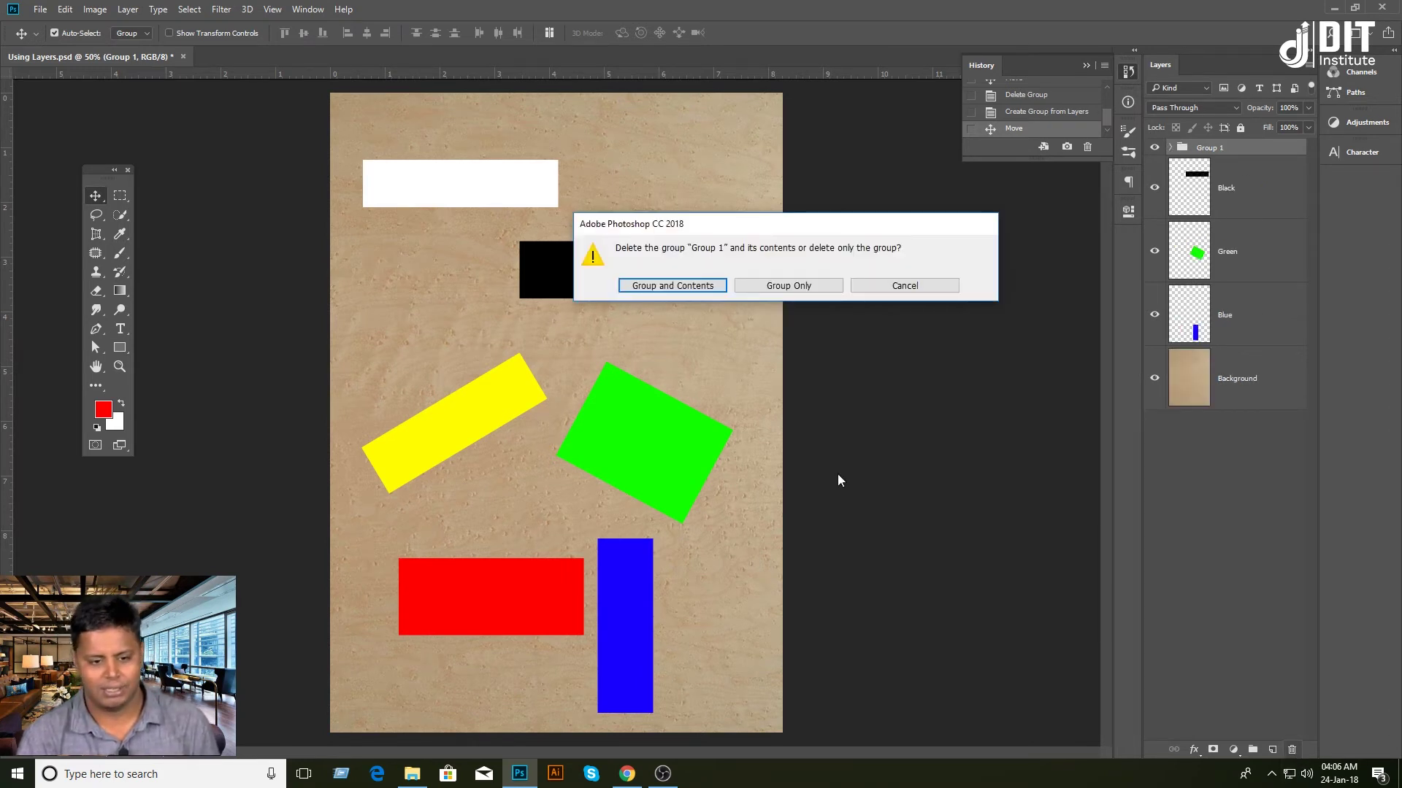
{"action": "left_click", "coordinate": [670, 287]}
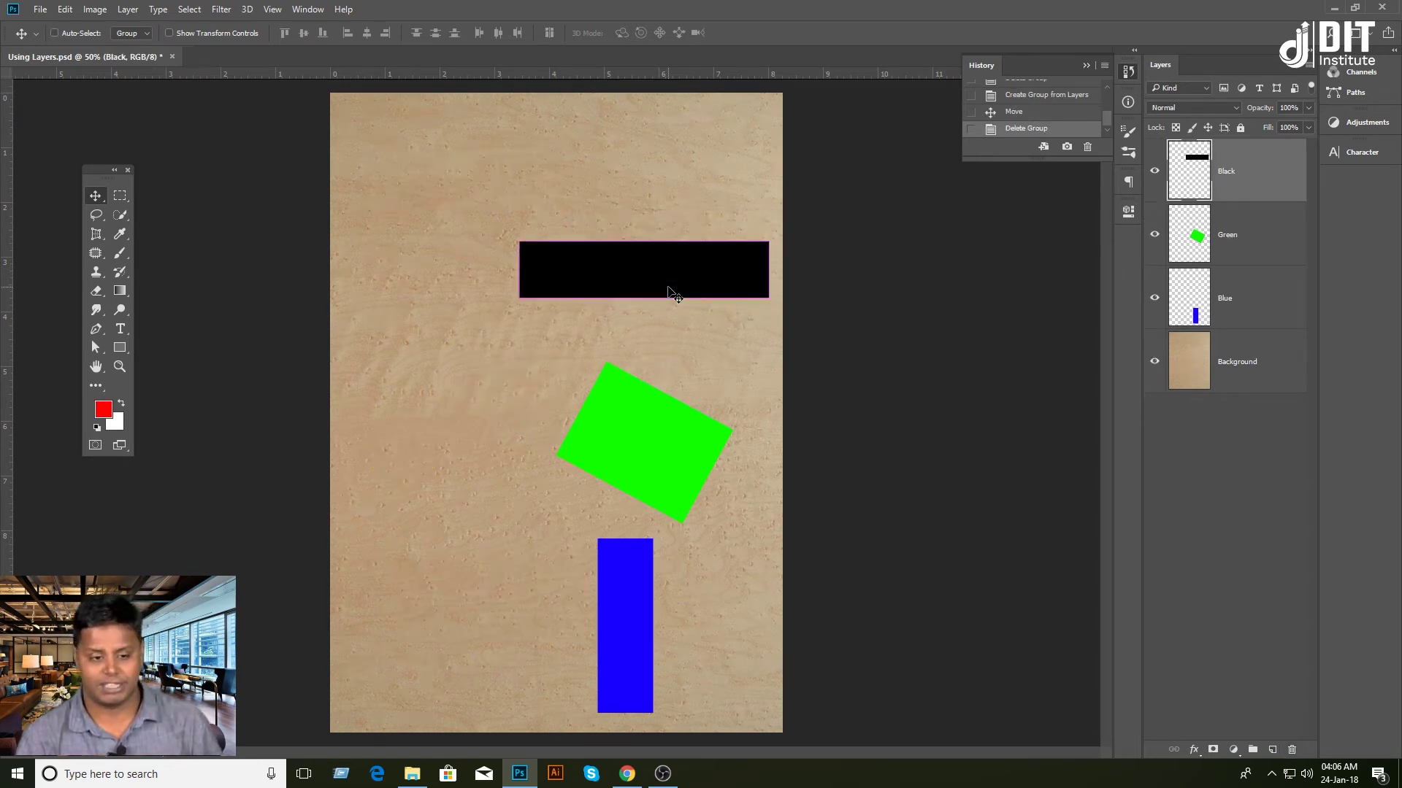
{"action": "key", "text": "ctrl+z"}
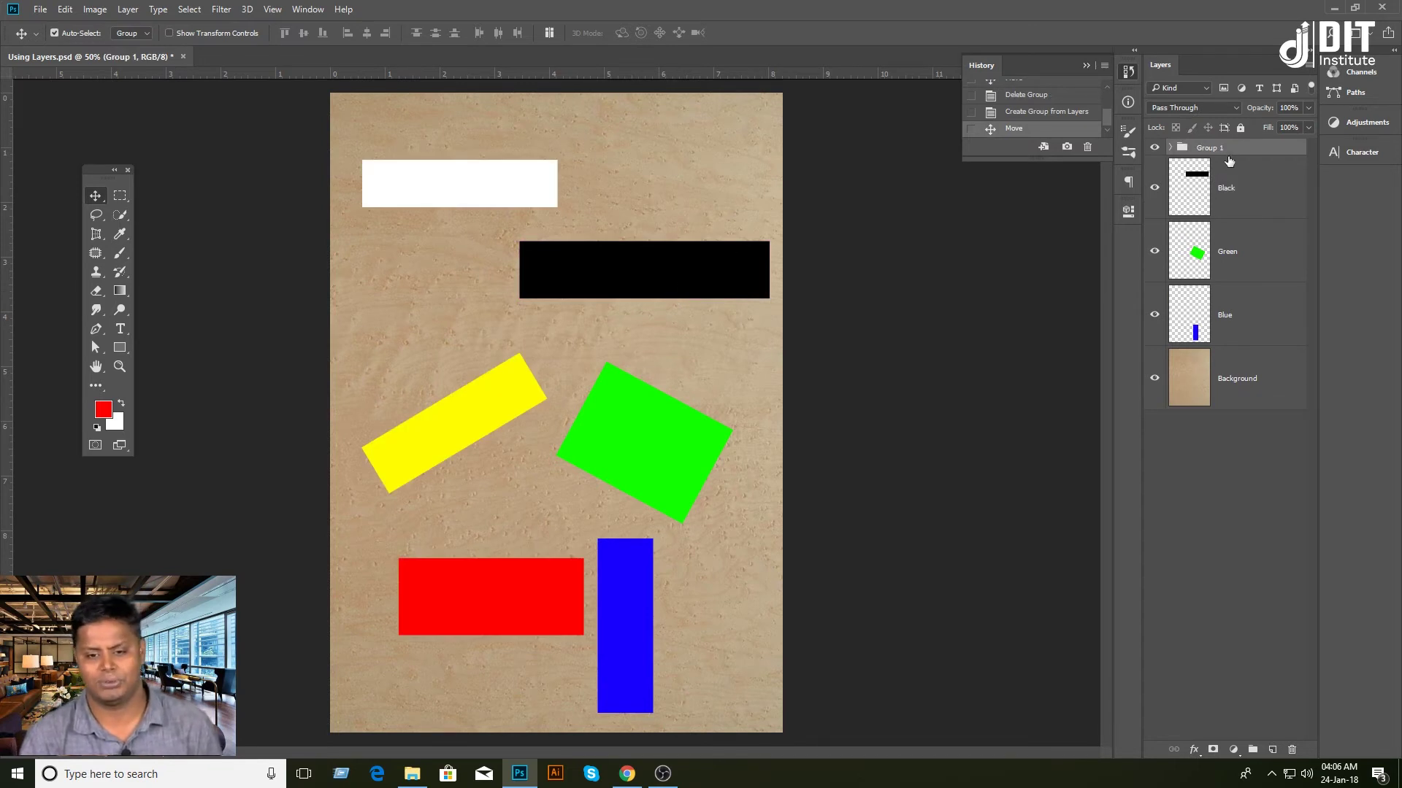
{"action": "left_click", "coordinate": [1170, 147]}
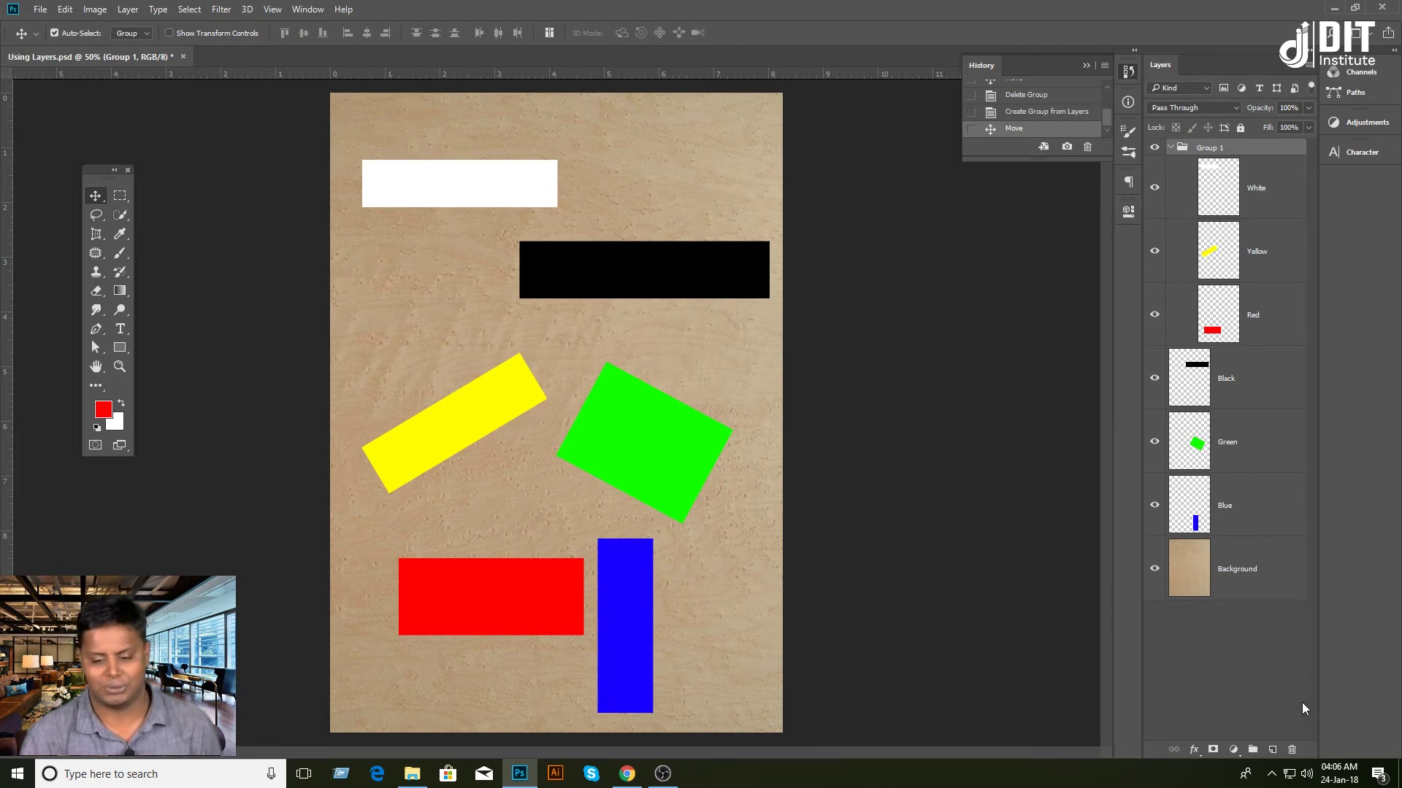
Delete Group 1 with Group Only, keeping White, Yellow and Red, then select White through Black.
{"action": "left_click", "coordinate": [1293, 749]}
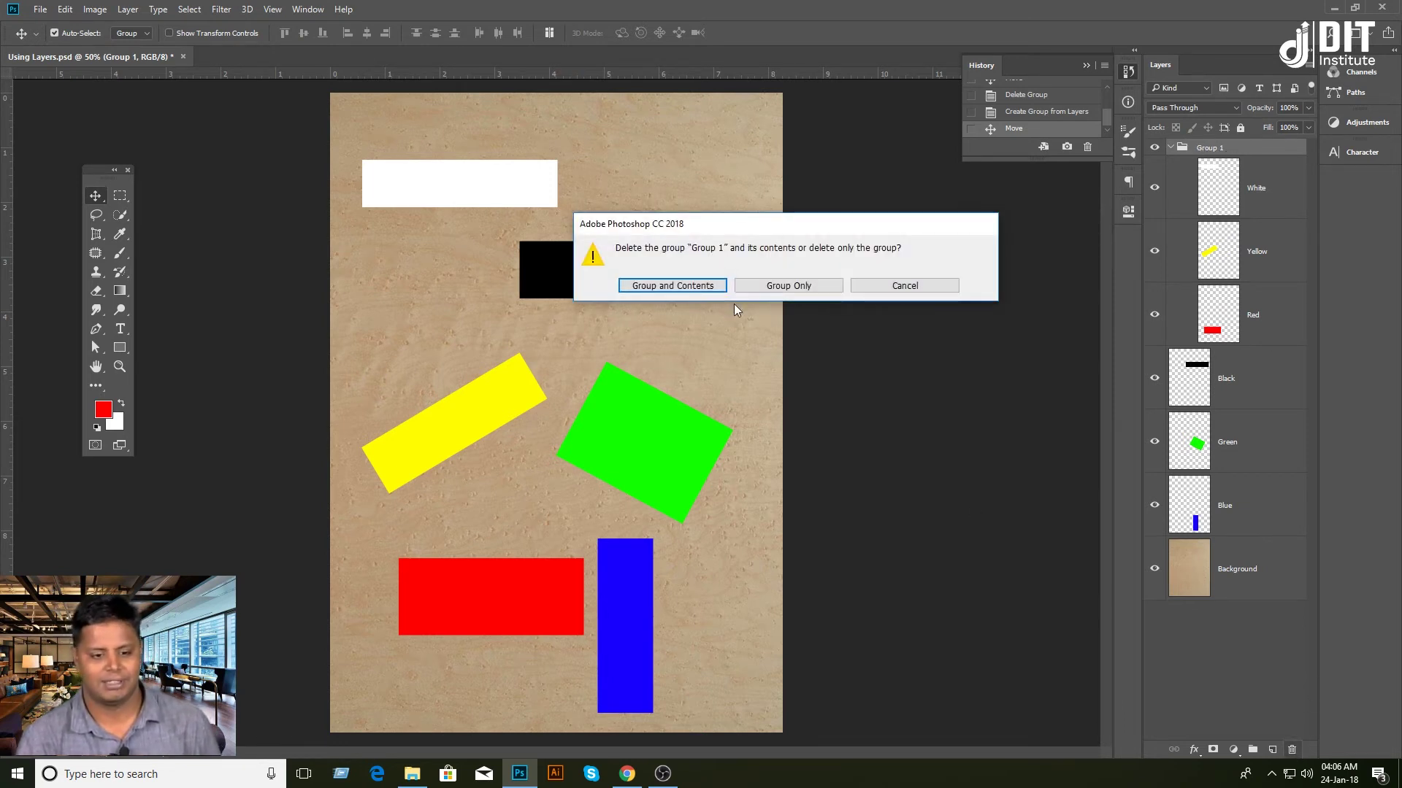
{"action": "left_click", "coordinate": [810, 287]}
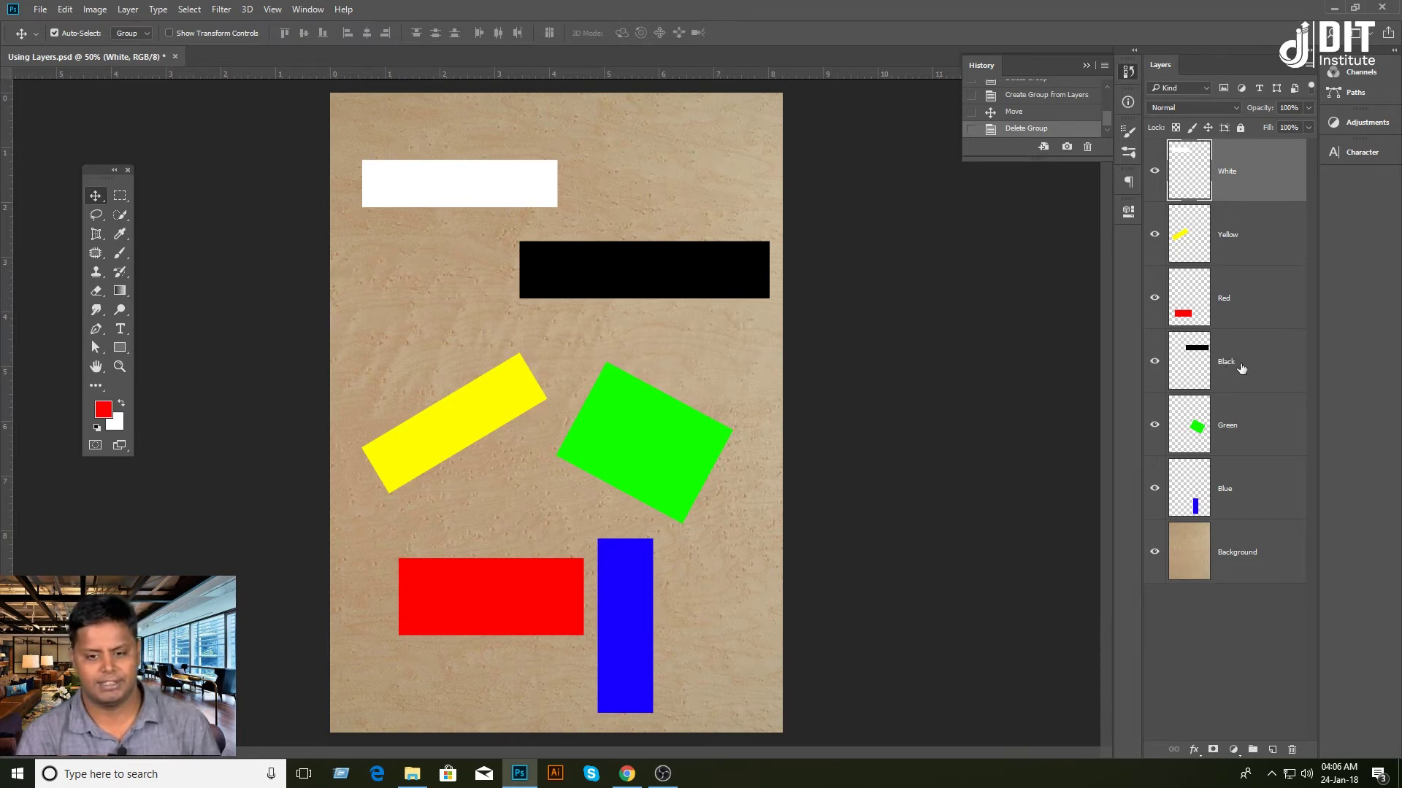
{"action": "left_click", "coordinate": [1241, 369], "text": "shift"}
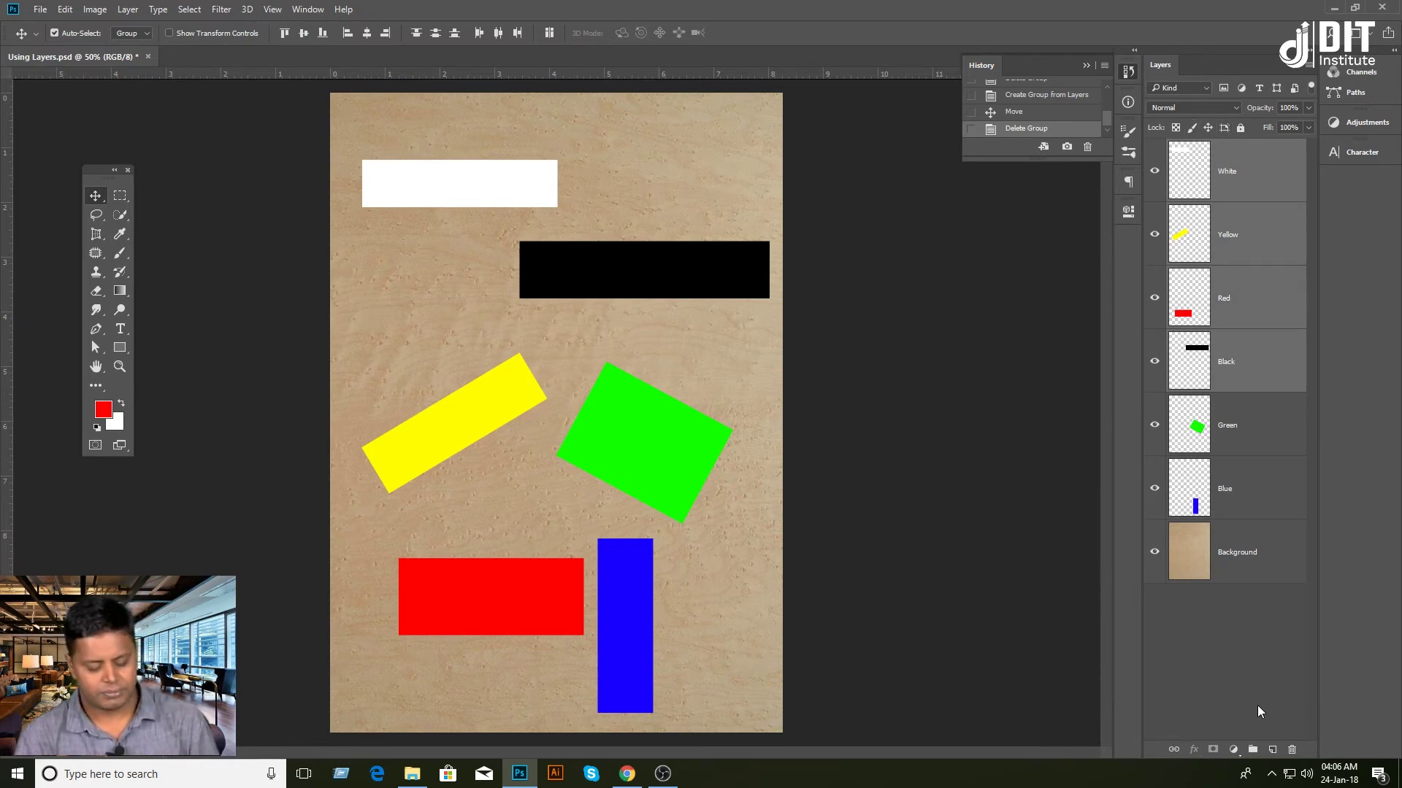
Group the White, Yellow, Red and Black layers as '4layer' and hide the group.
{"action": "left_click", "coordinate": [1252, 751], "text": "alt"}
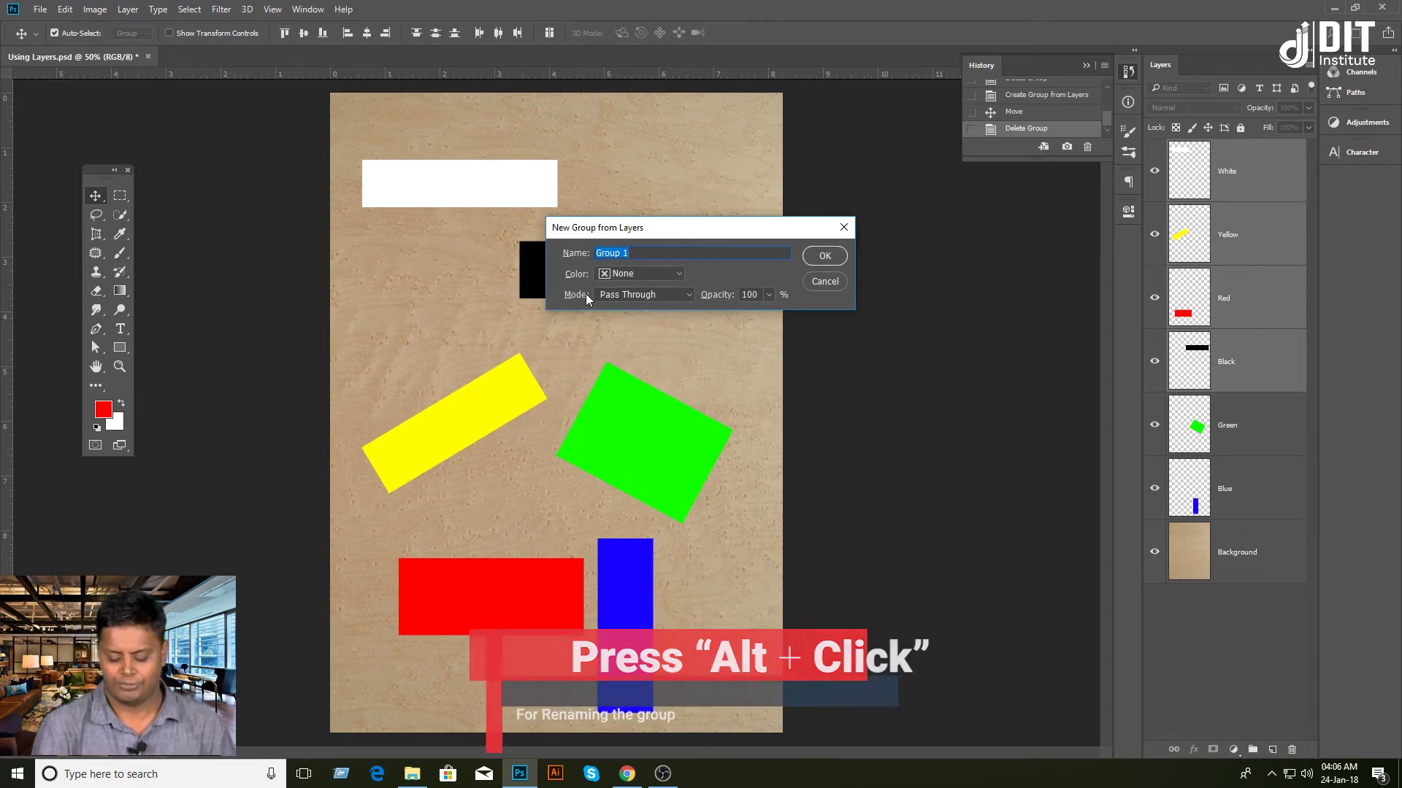
{"action": "type", "text": "4layer"}
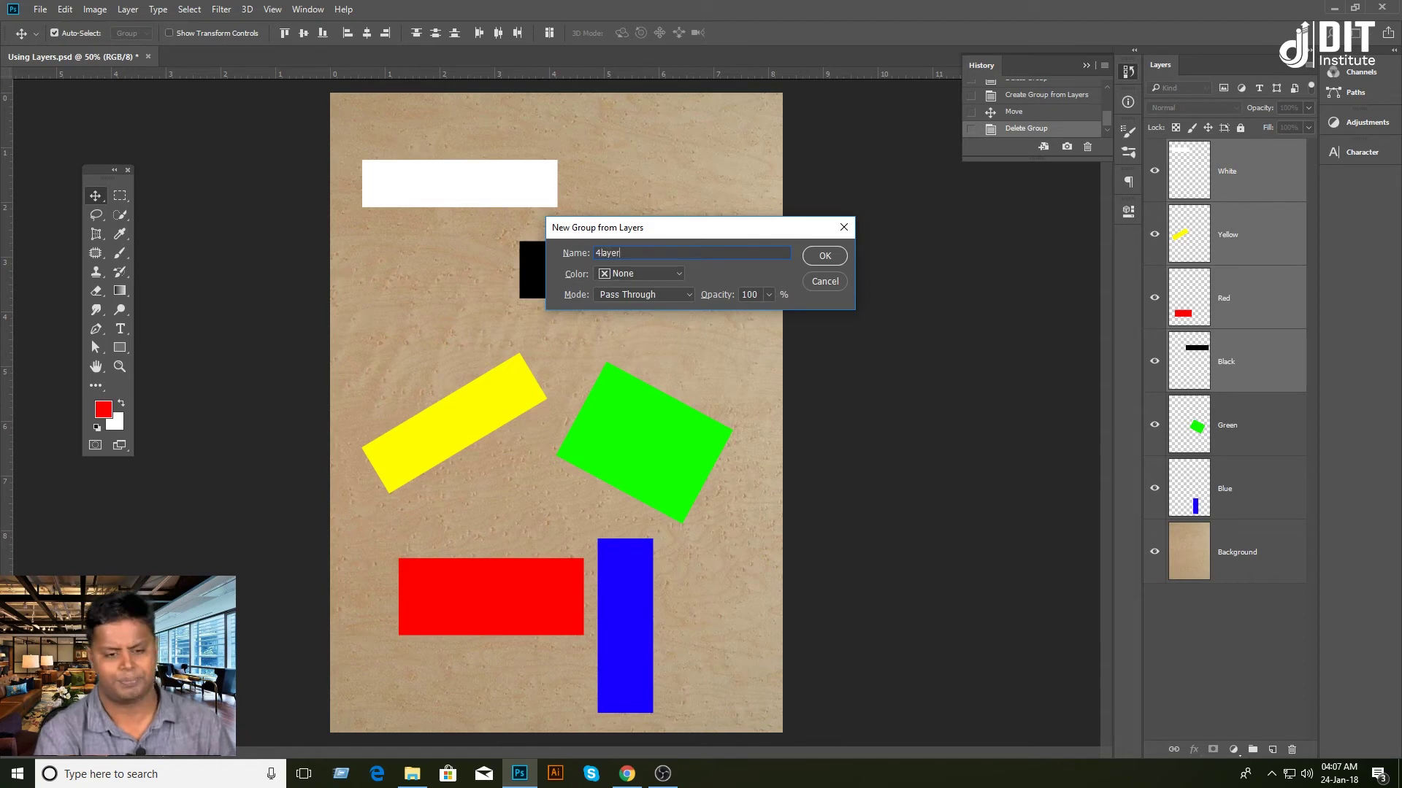
{"action": "key", "text": "Return"}
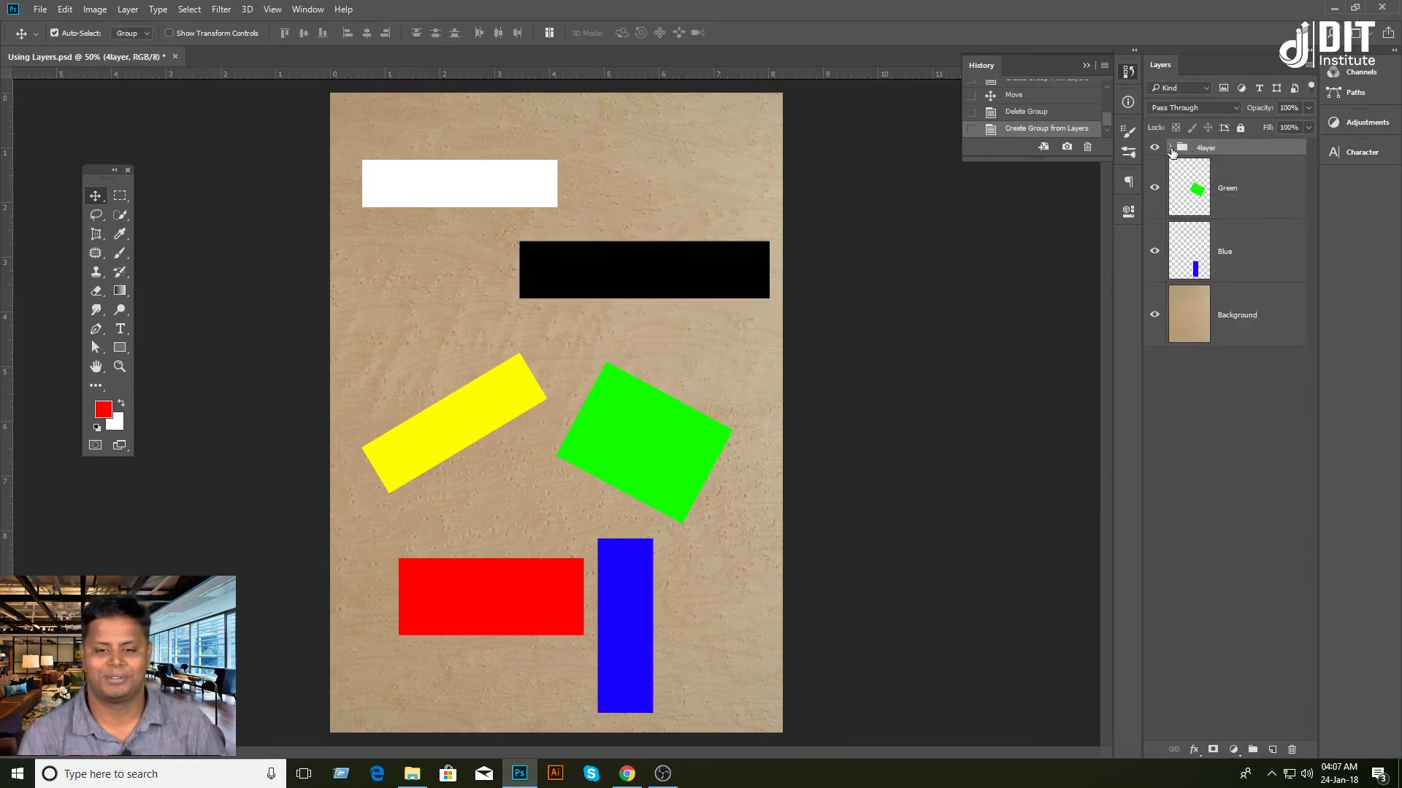
{"action": "left_click", "coordinate": [1154, 148]}
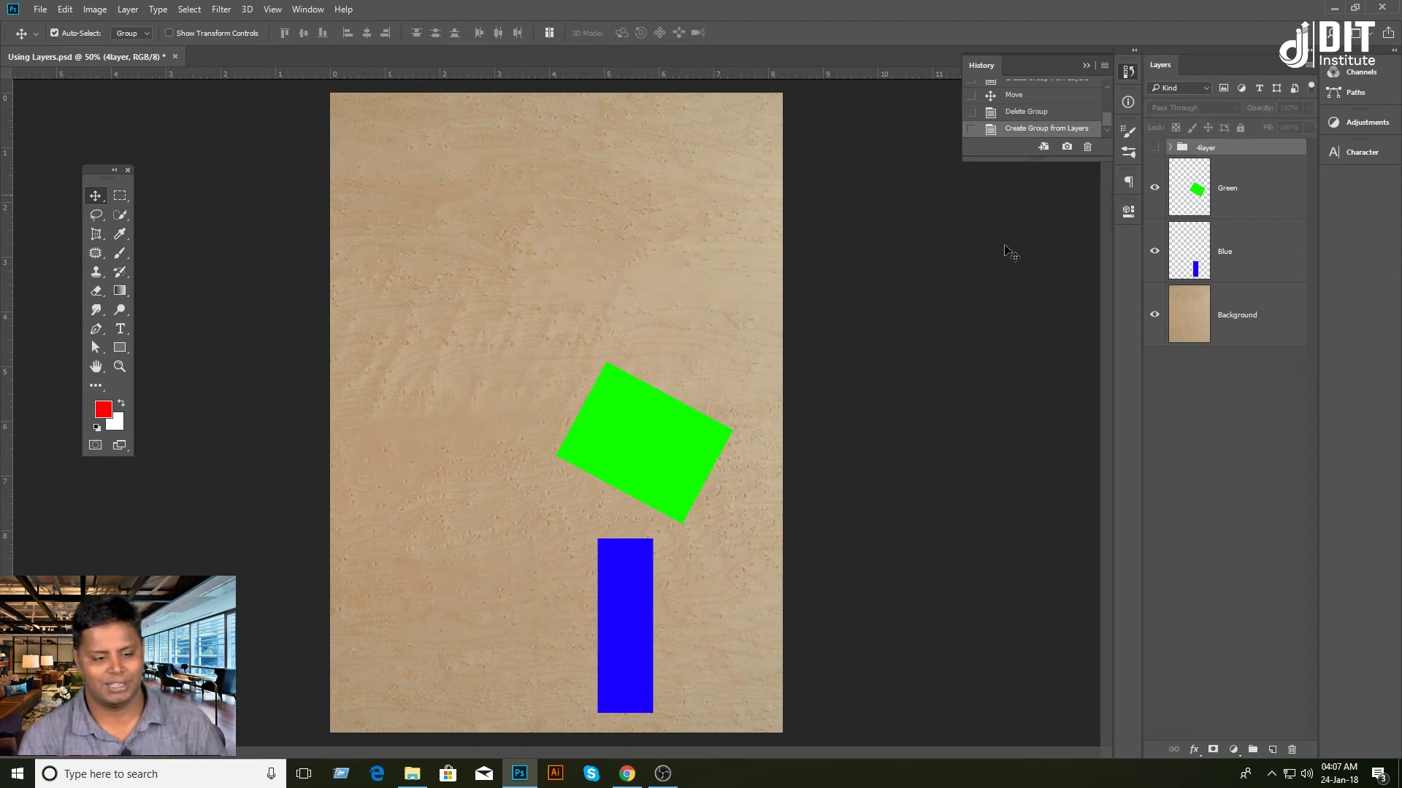
Unhide the 4layer group, remove it with Group Only, then select the Green and White layers.
{"action": "left_click", "coordinate": [1154, 148]}
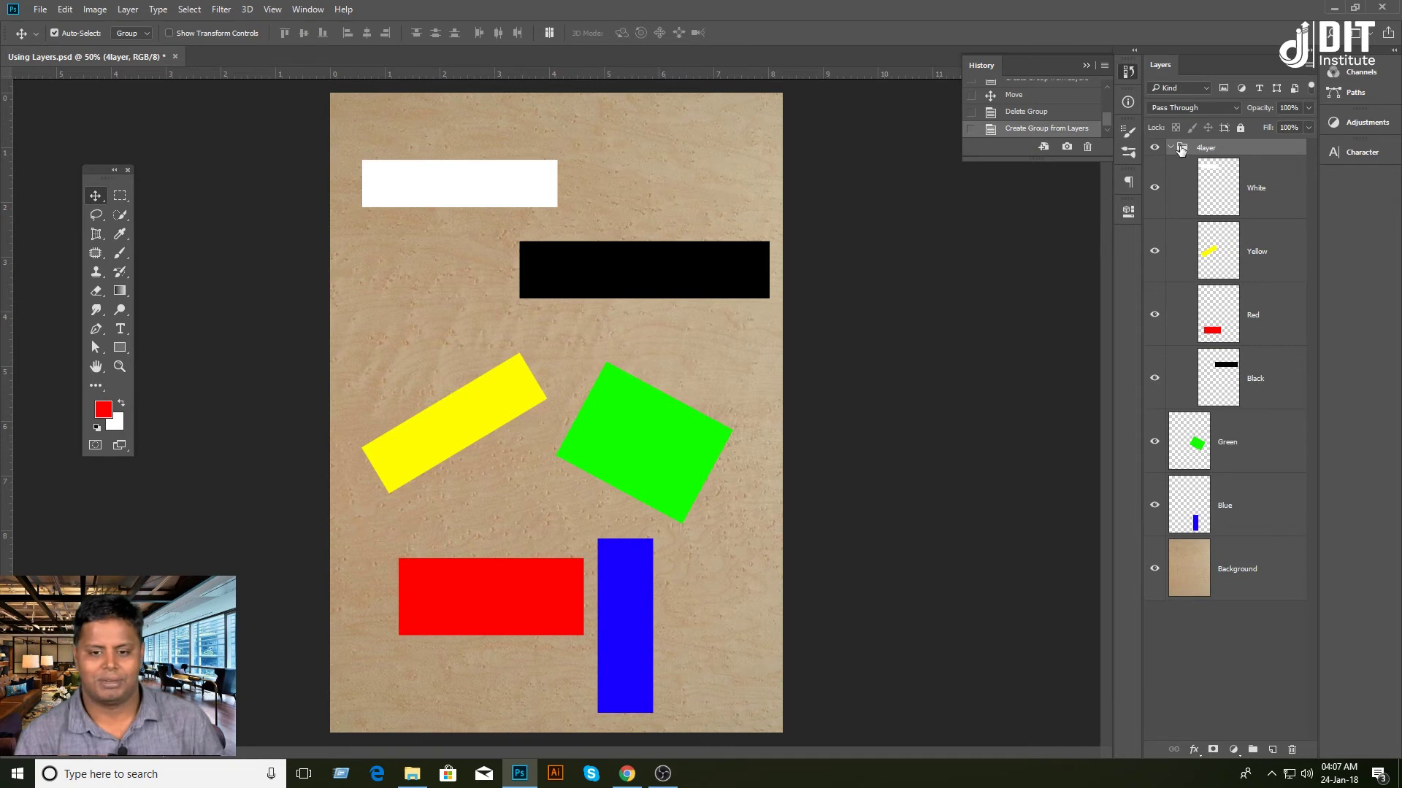
{"action": "left_click", "coordinate": [1291, 750]}
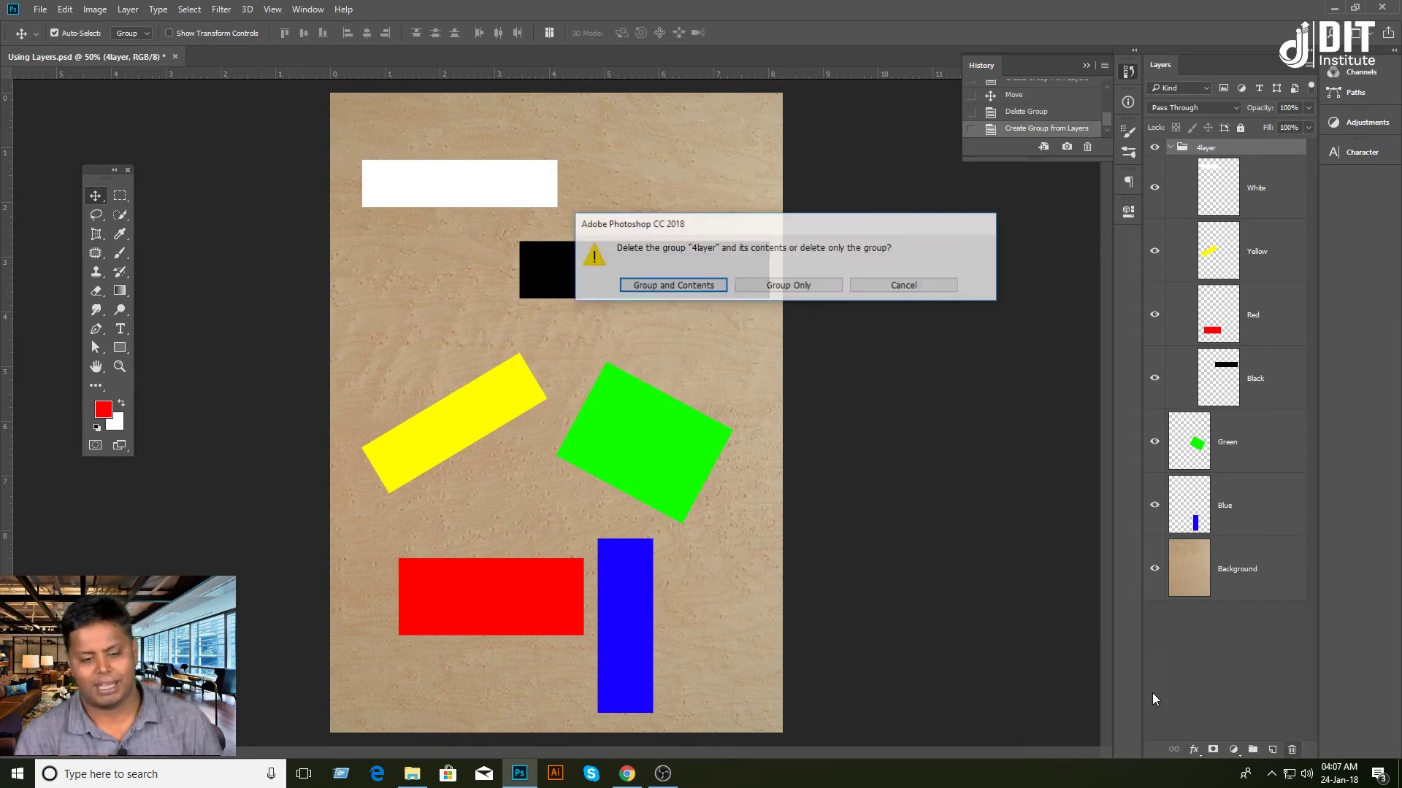
{"action": "left_click", "coordinate": [791, 286]}
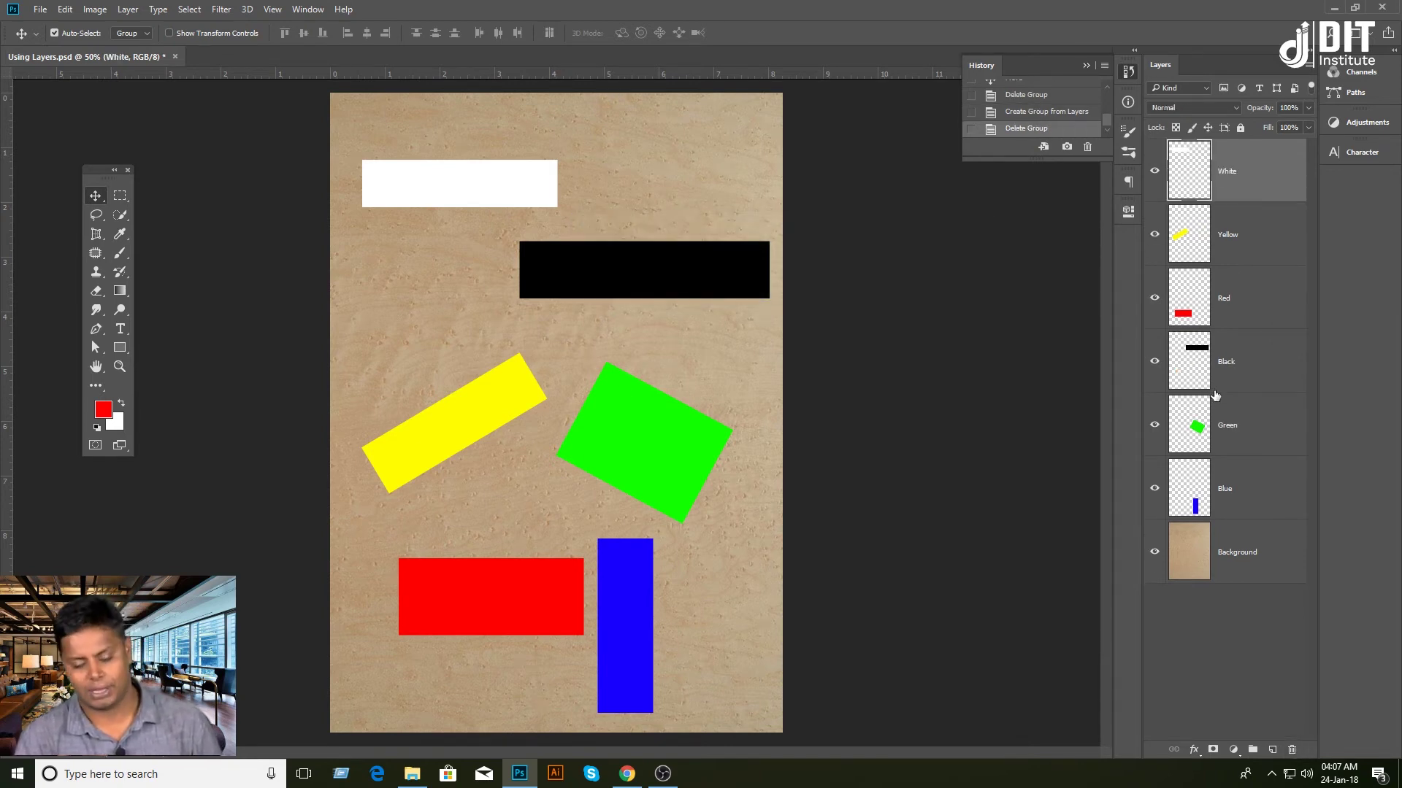
{"action": "left_click", "coordinate": [1227, 426]}
{"action": "left_click", "coordinate": [1221, 192]}
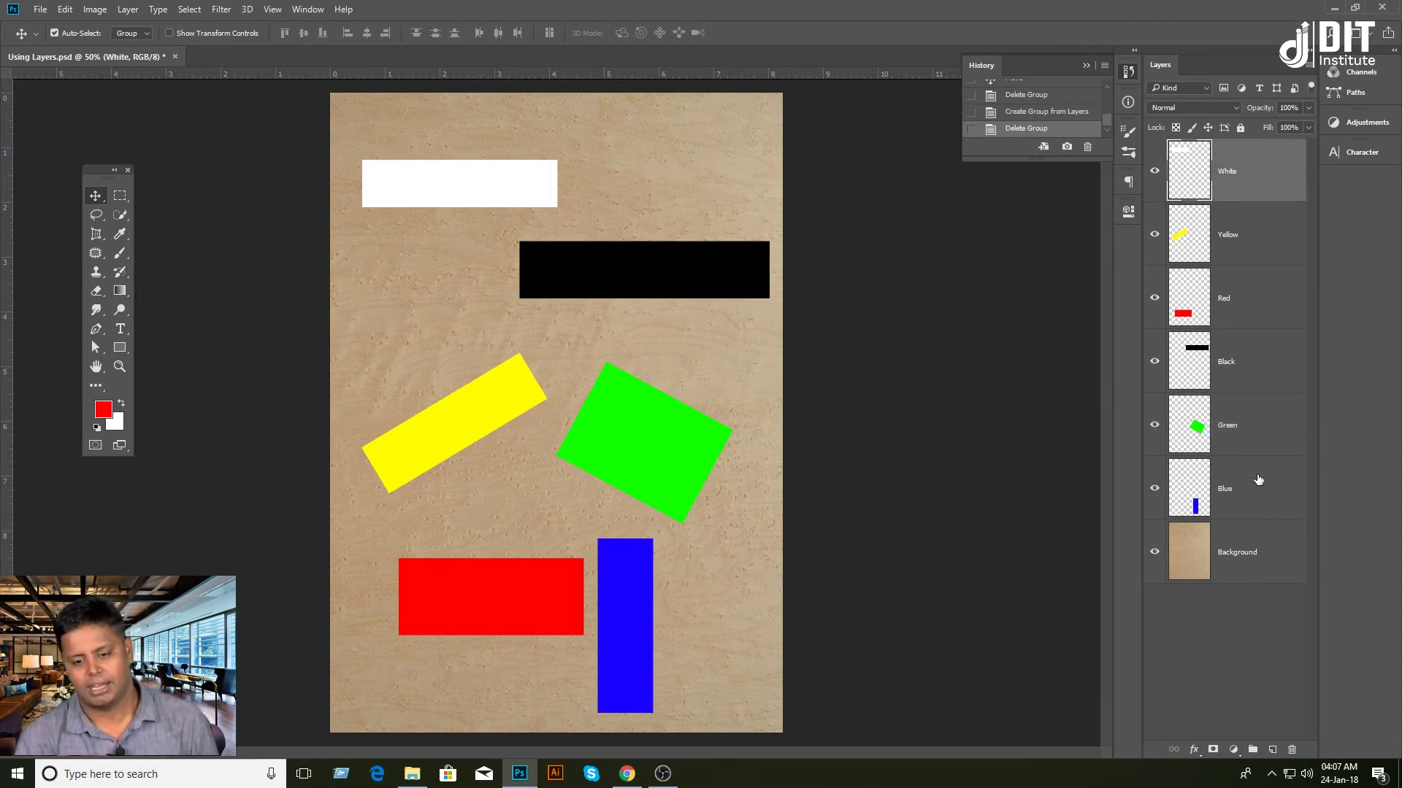
Select the Red and Black layers and group them into Group 1.
{"action": "left_click", "coordinate": [1248, 301]}
{"action": "left_click", "coordinate": [1244, 365]}
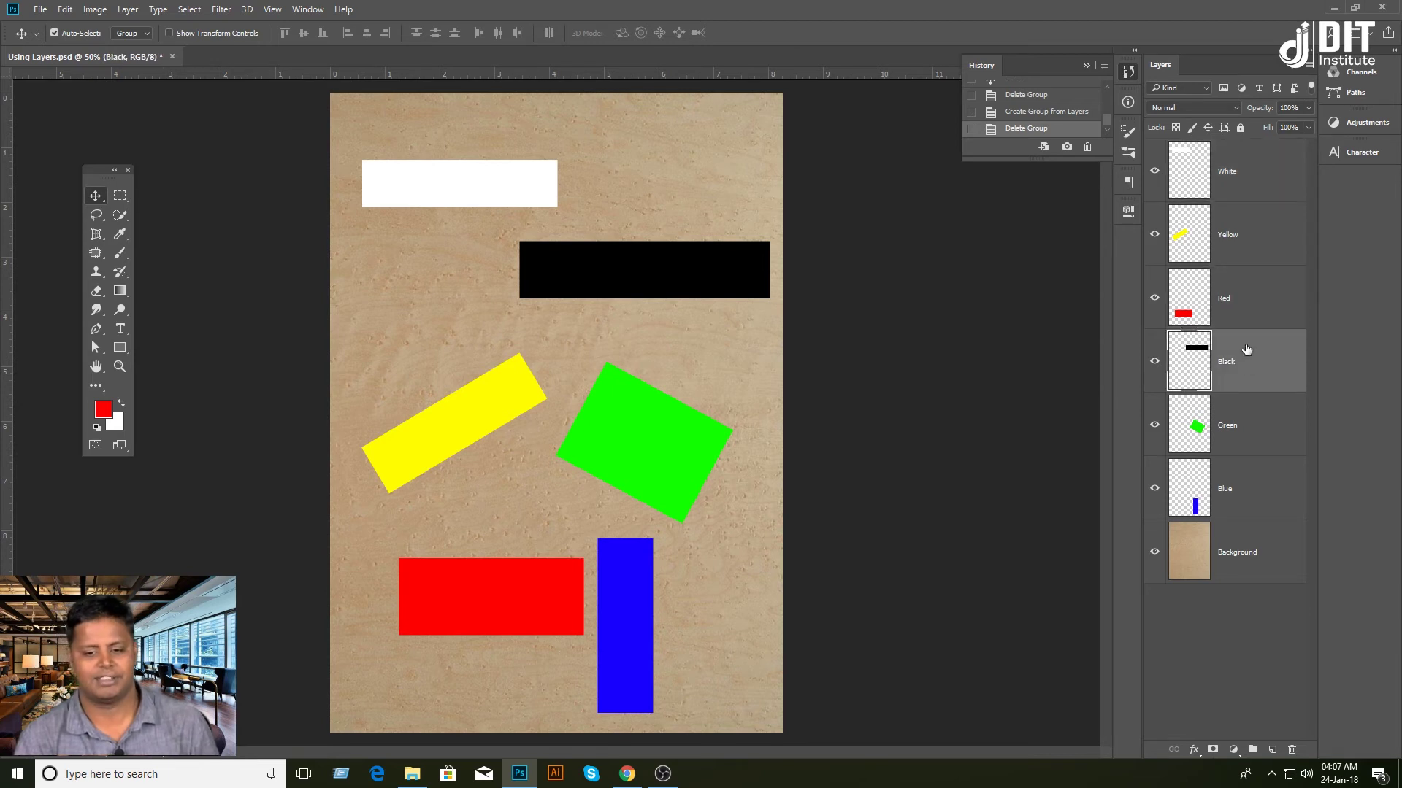
{"action": "left_click", "coordinate": [1246, 306], "text": "ctrl"}
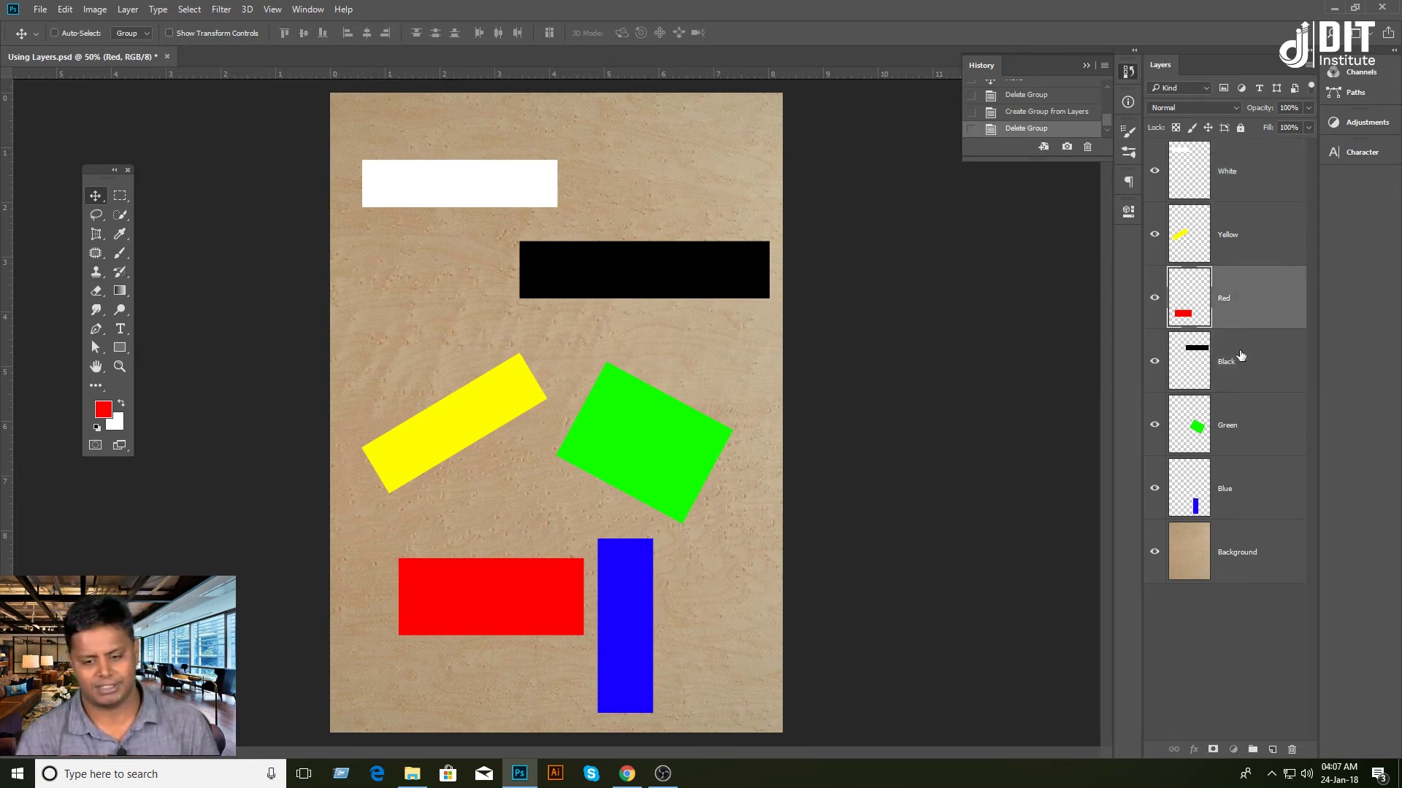
{"action": "left_click", "coordinate": [1241, 356], "text": "ctrl"}
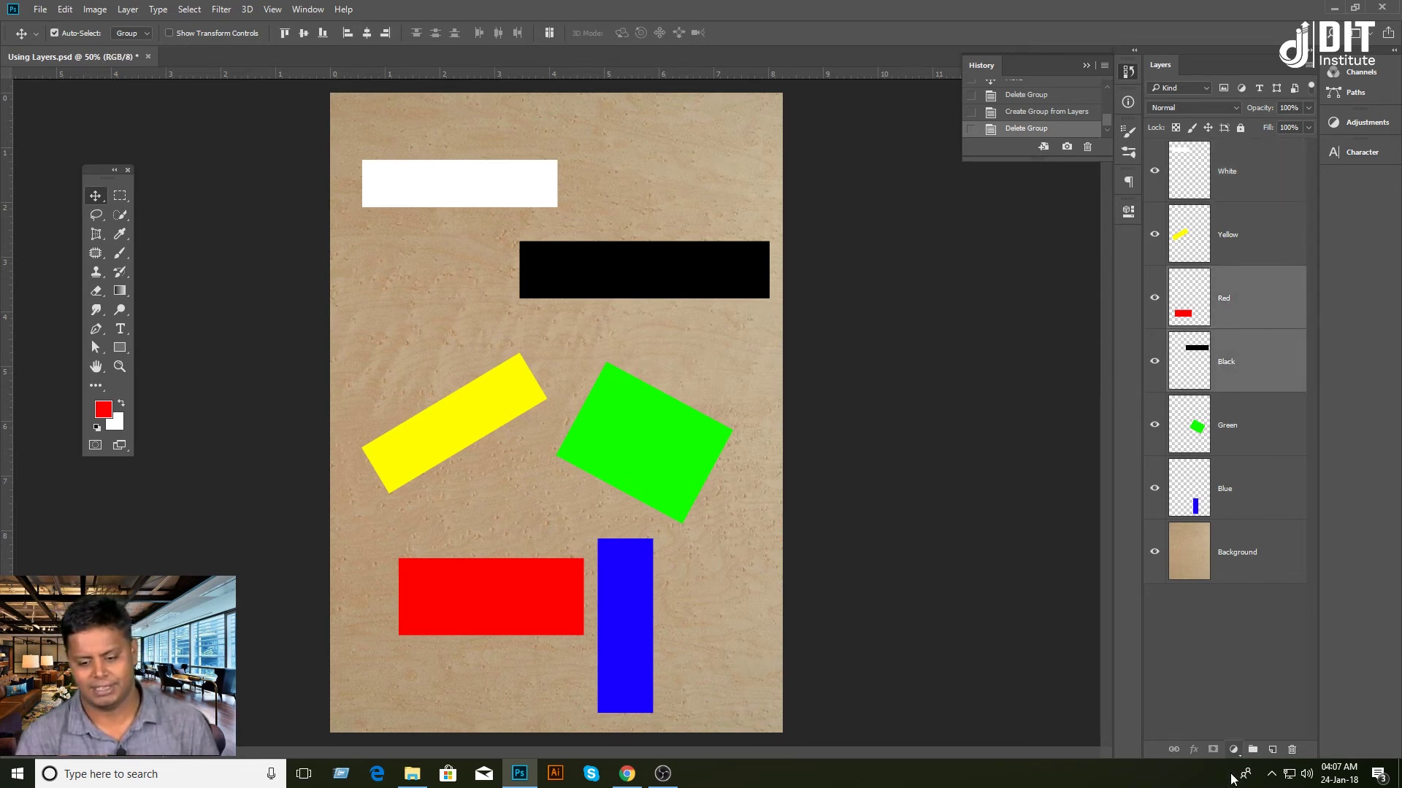
{"action": "left_click", "coordinate": [1249, 301], "text": "ctrl"}
{"action": "left_click", "coordinate": [1243, 456], "text": "ctrl"}
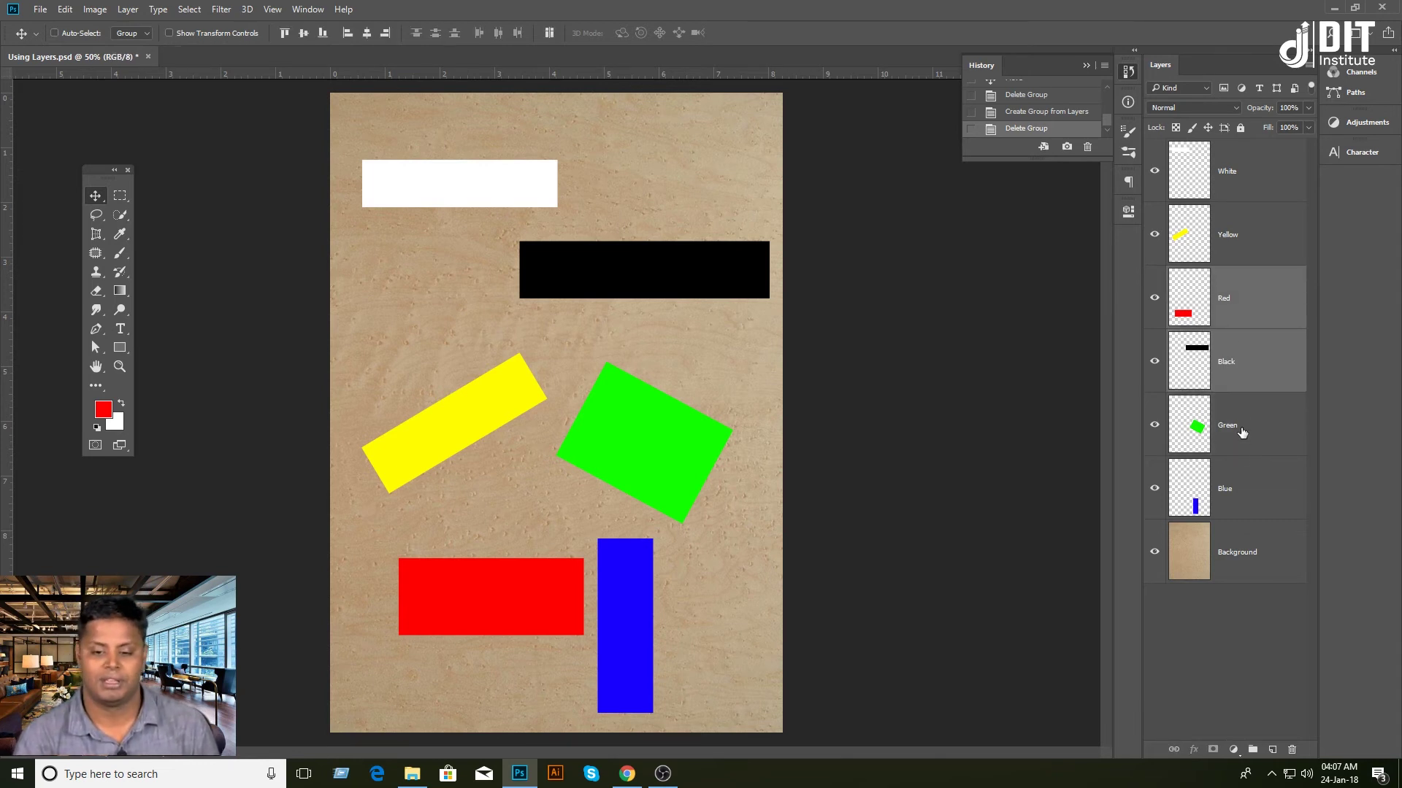
{"action": "key", "text": "ctrl"}
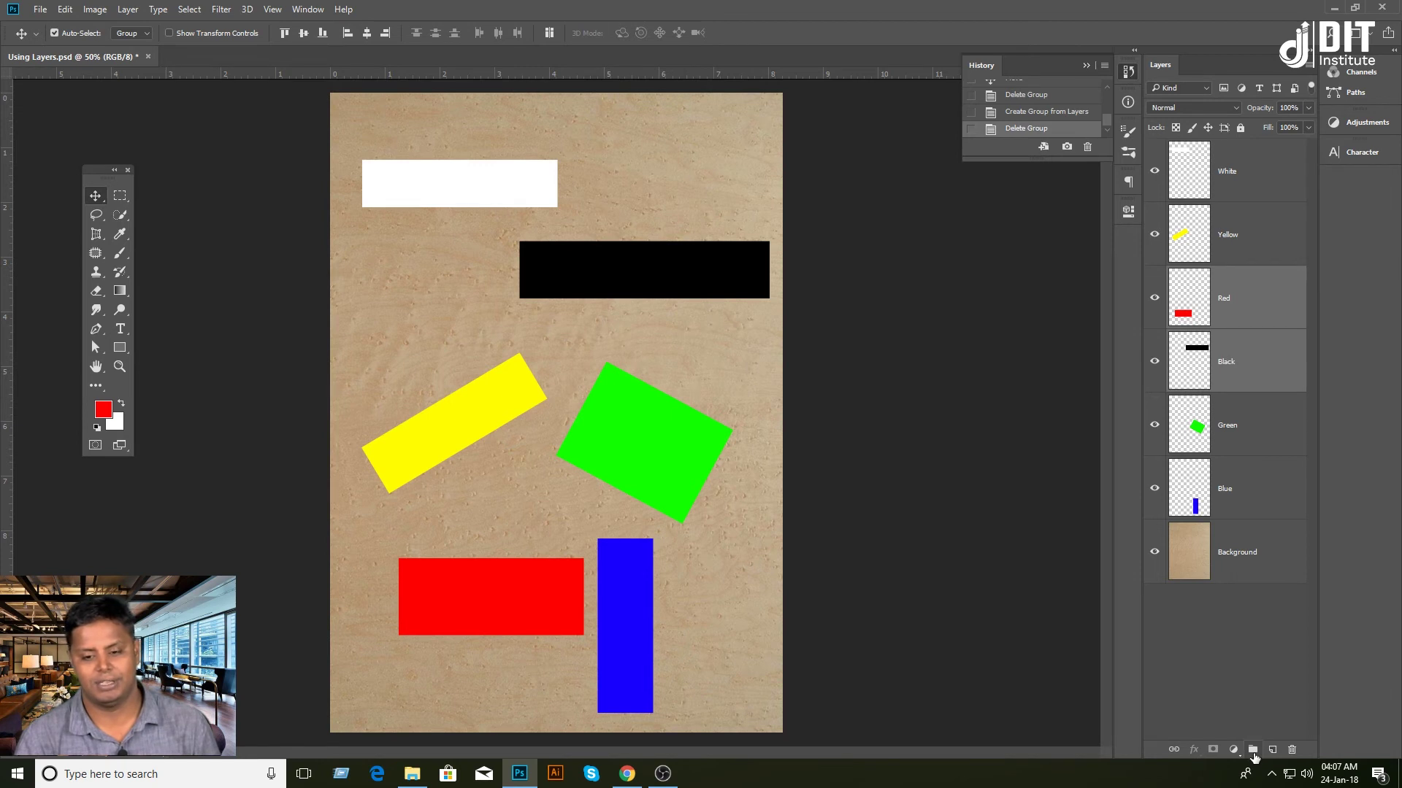
{"action": "left_click", "coordinate": [1253, 751]}
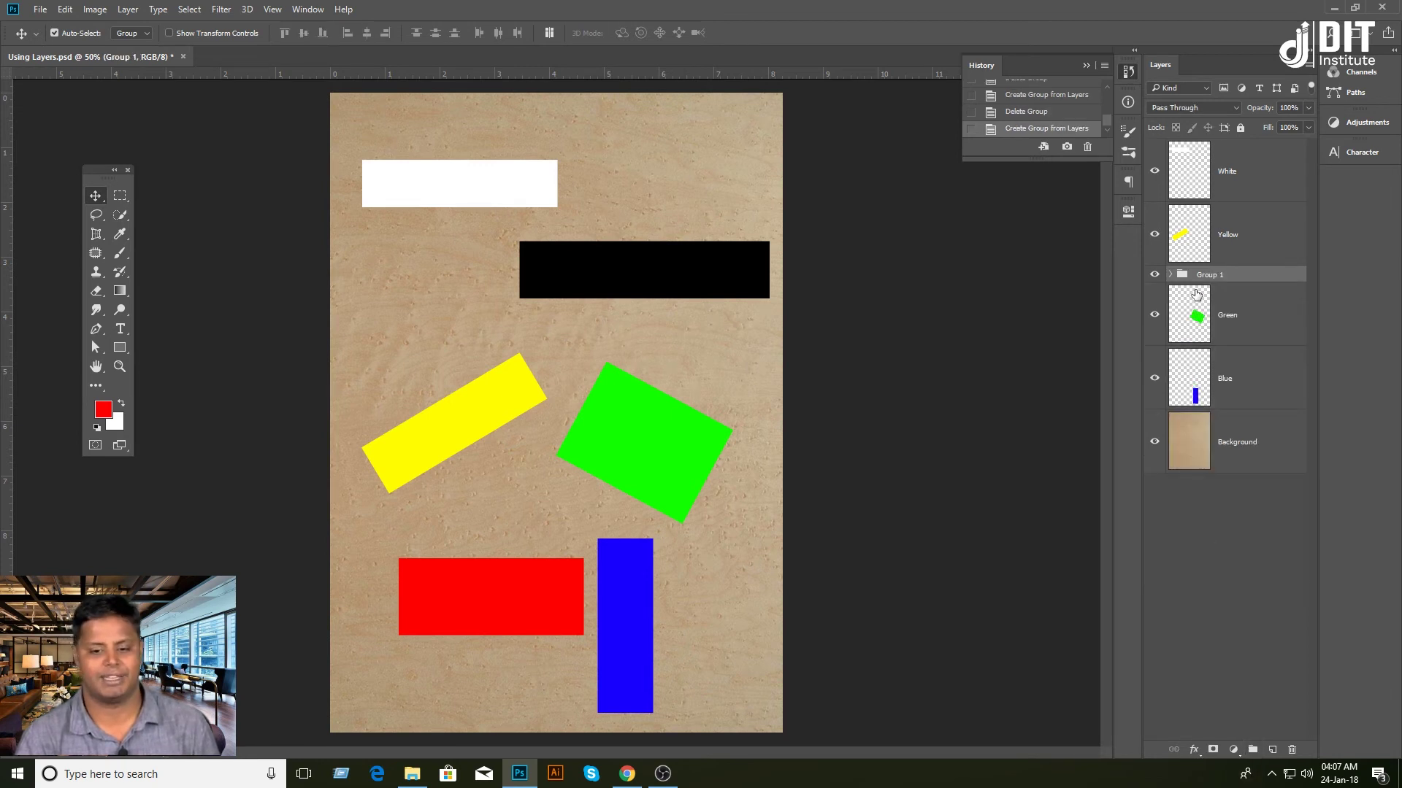
{"action": "left_click", "coordinate": [1171, 276]}
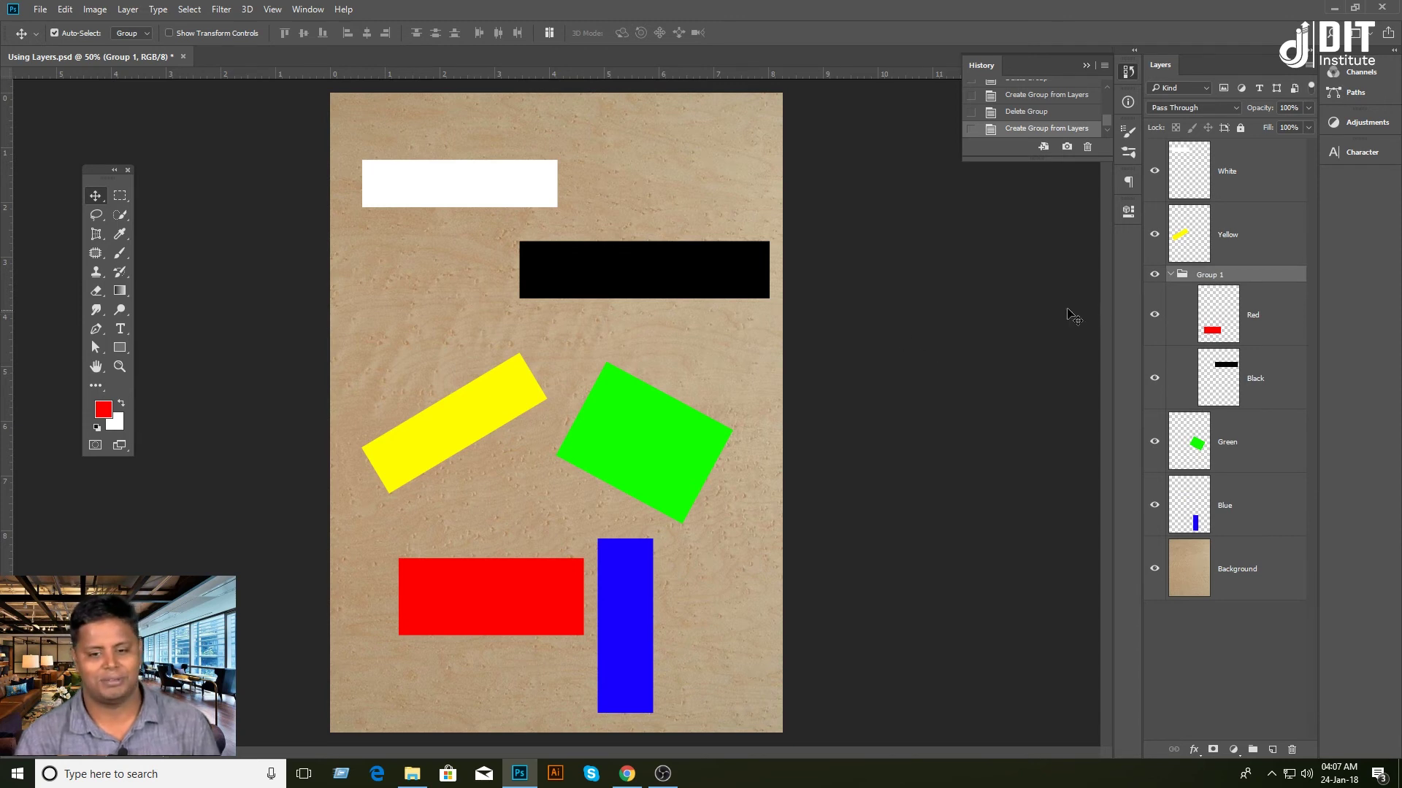
{"action": "left_click", "coordinate": [1171, 275]}
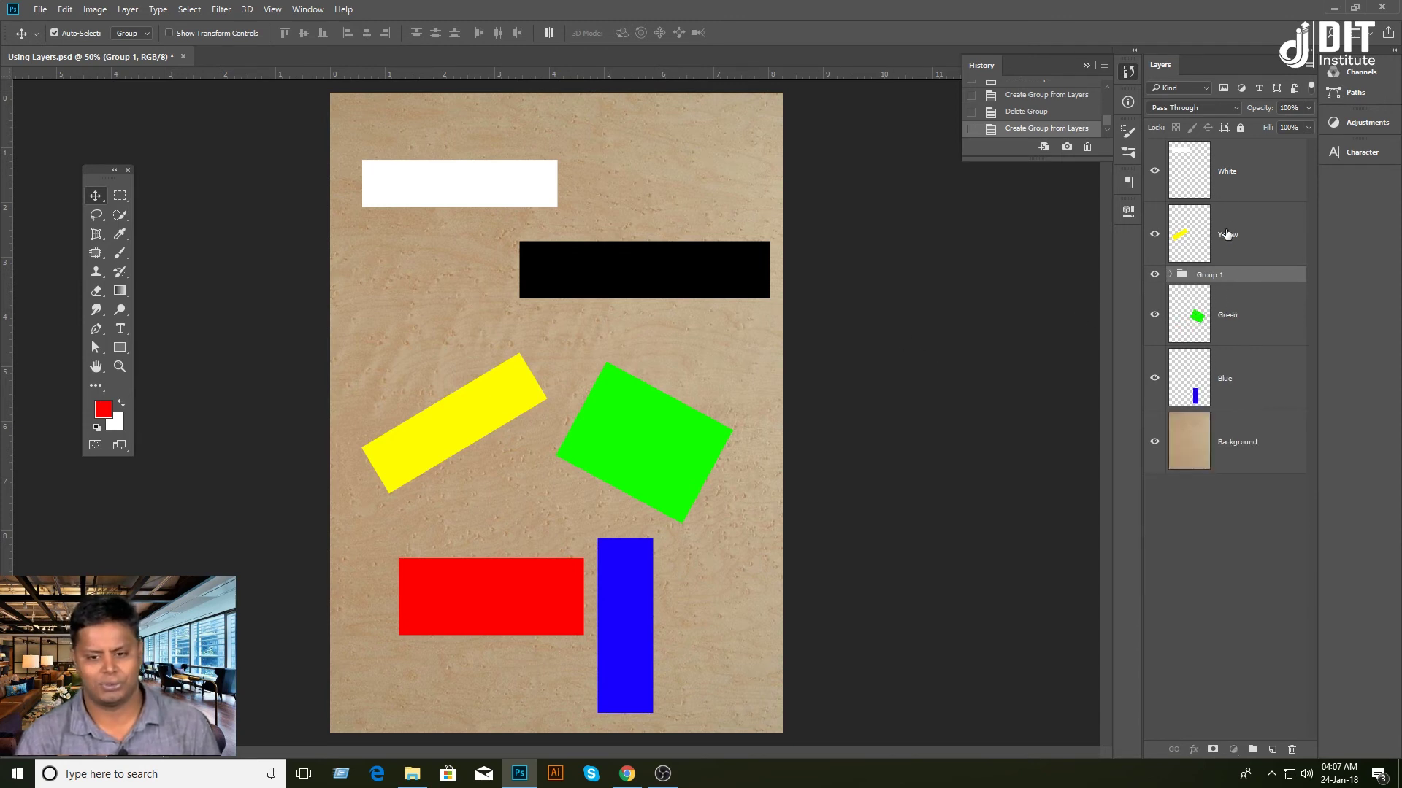
Group White with Yellow as Group 2 and Green with Blue as Group 3.
{"action": "left_click", "coordinate": [1229, 234]}
{"action": "left_click", "coordinate": [1241, 176], "text": "shift"}
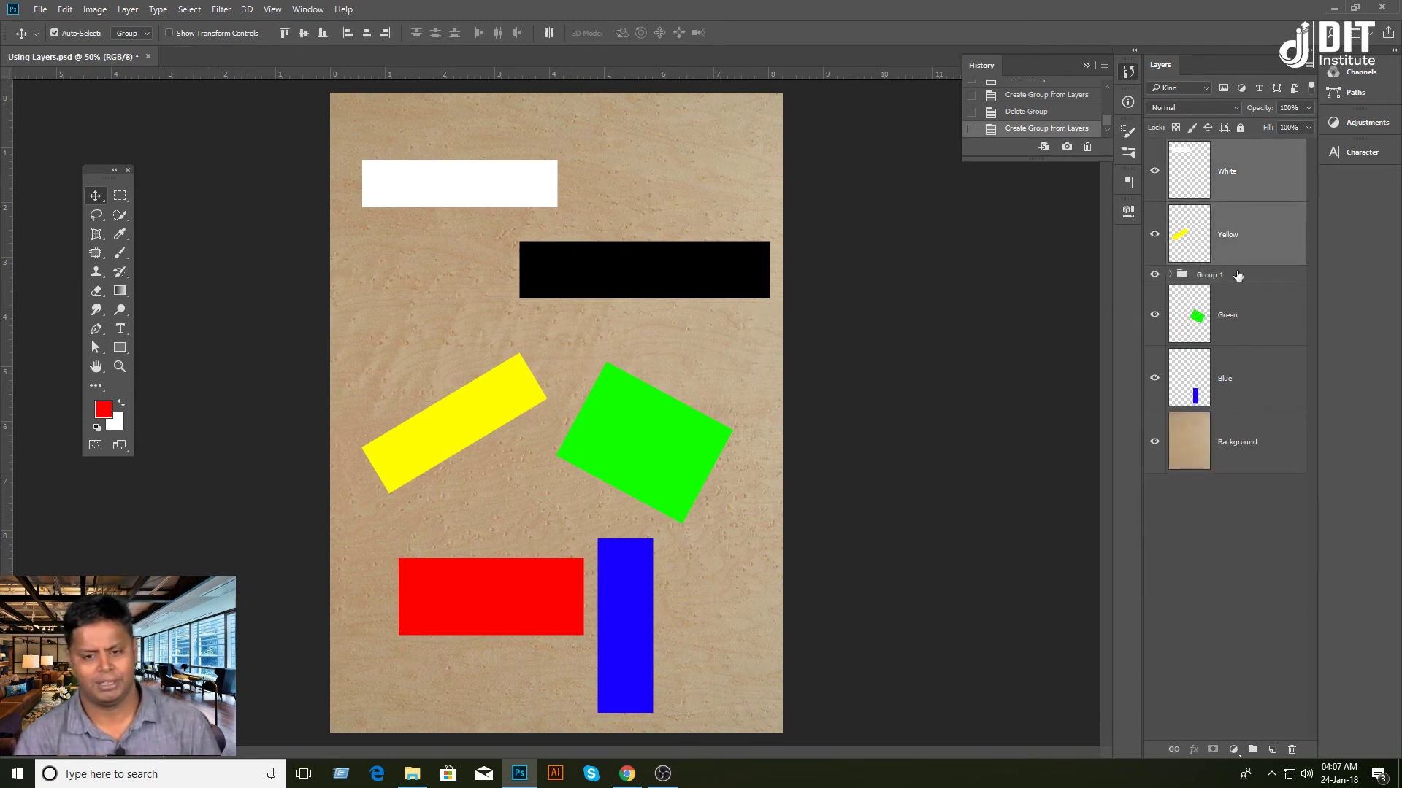
{"action": "left_click", "coordinate": [1250, 750]}
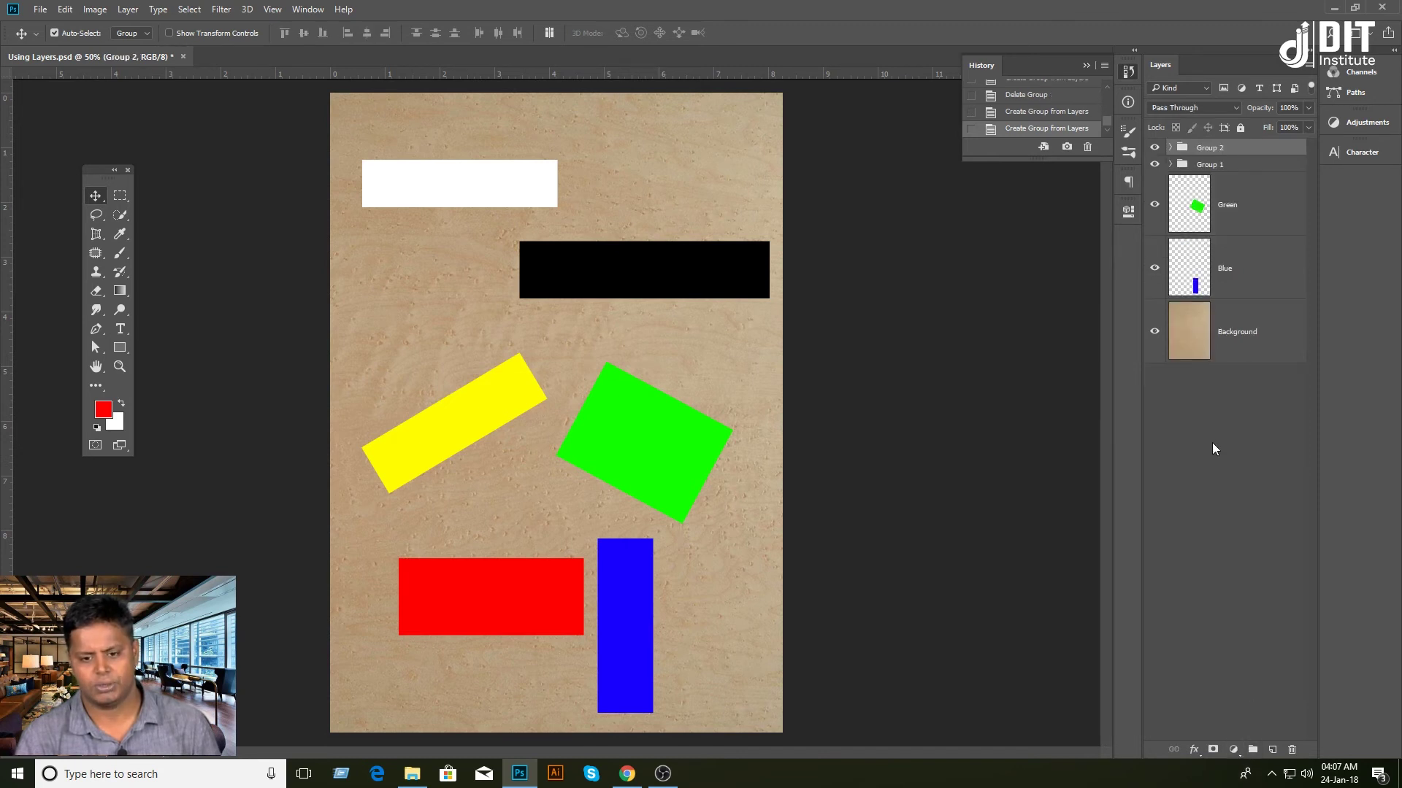
{"action": "left_click", "coordinate": [1224, 206]}
{"action": "left_click", "coordinate": [1226, 268], "text": "shift"}
{"action": "left_click", "coordinate": [1252, 750]}
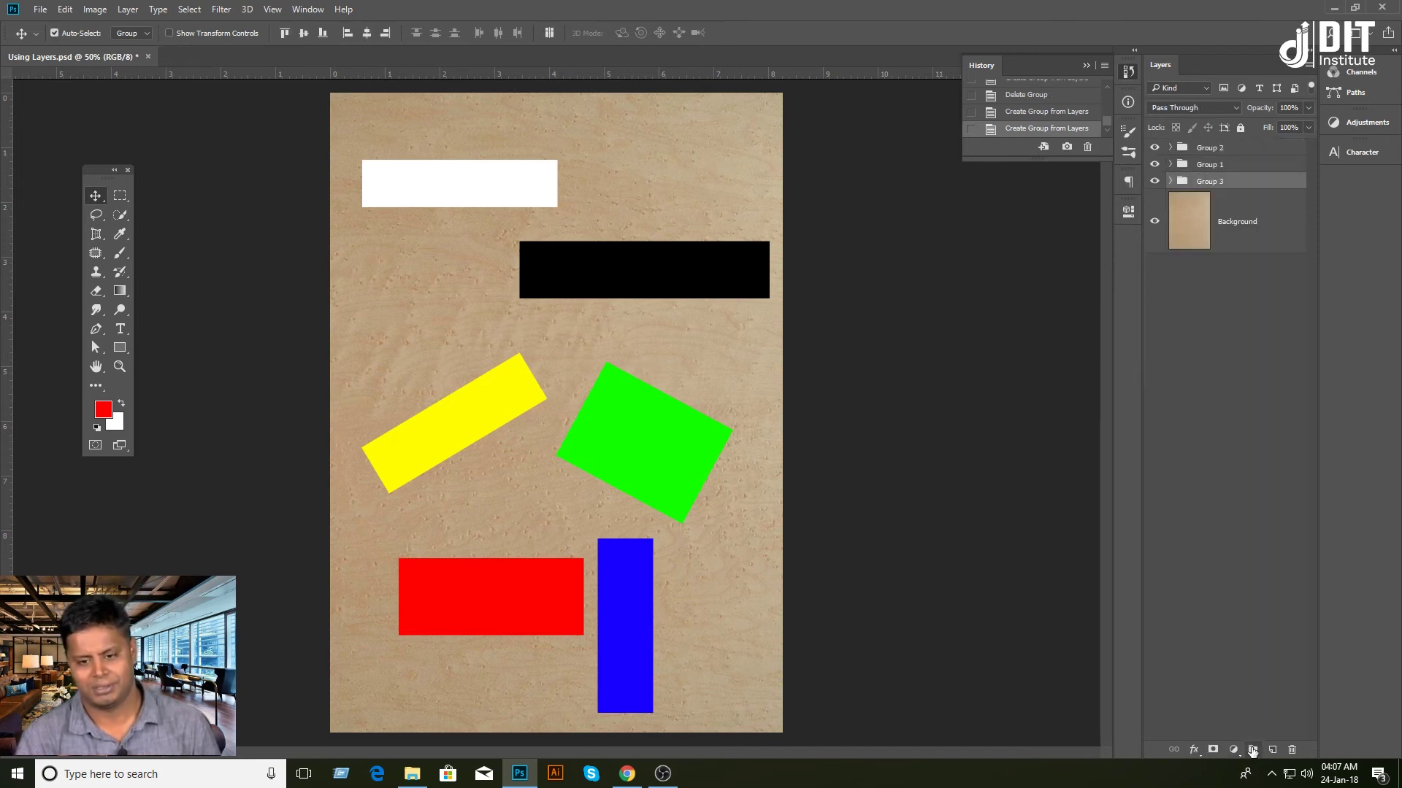
{"action": "left_click", "coordinate": [1171, 181]}
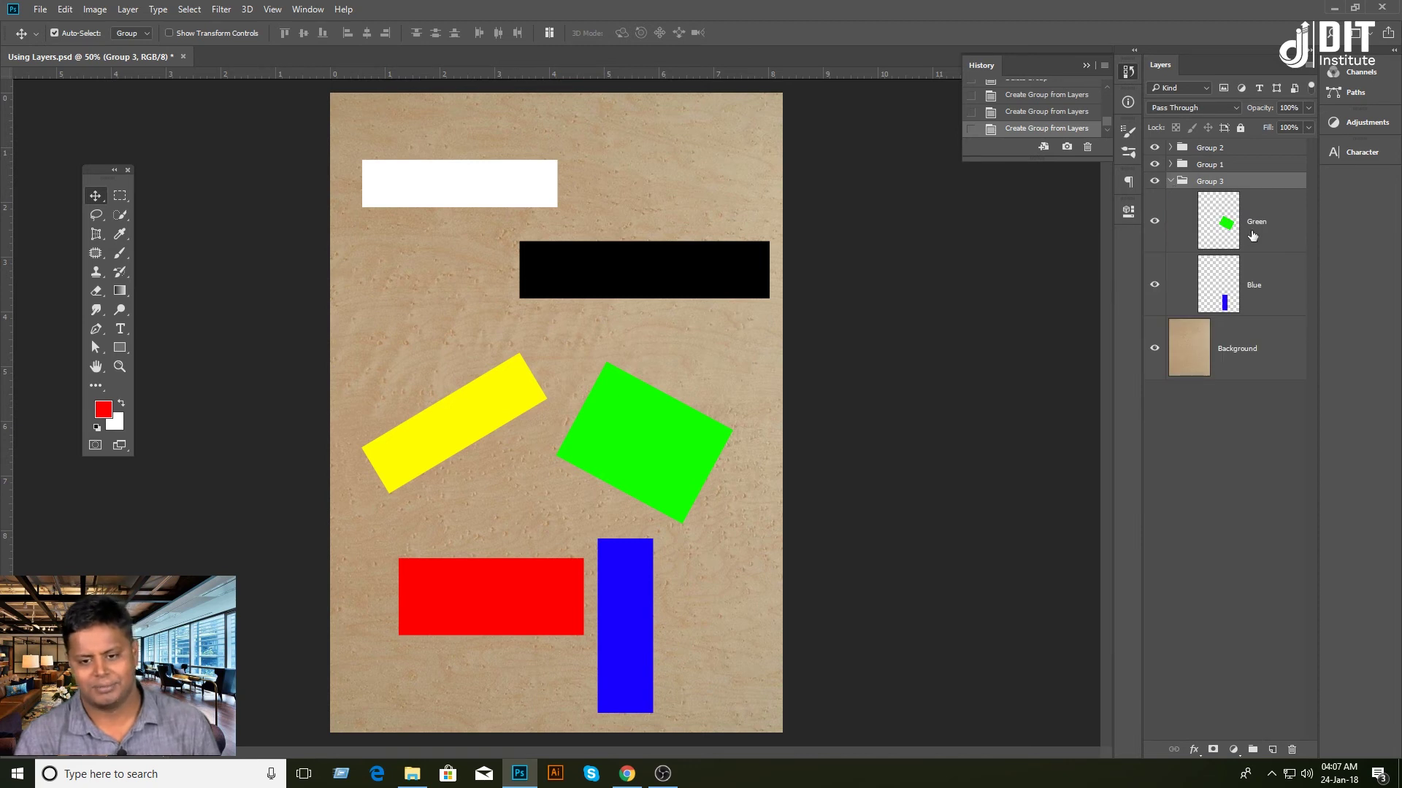
{"action": "left_click", "coordinate": [1171, 182]}
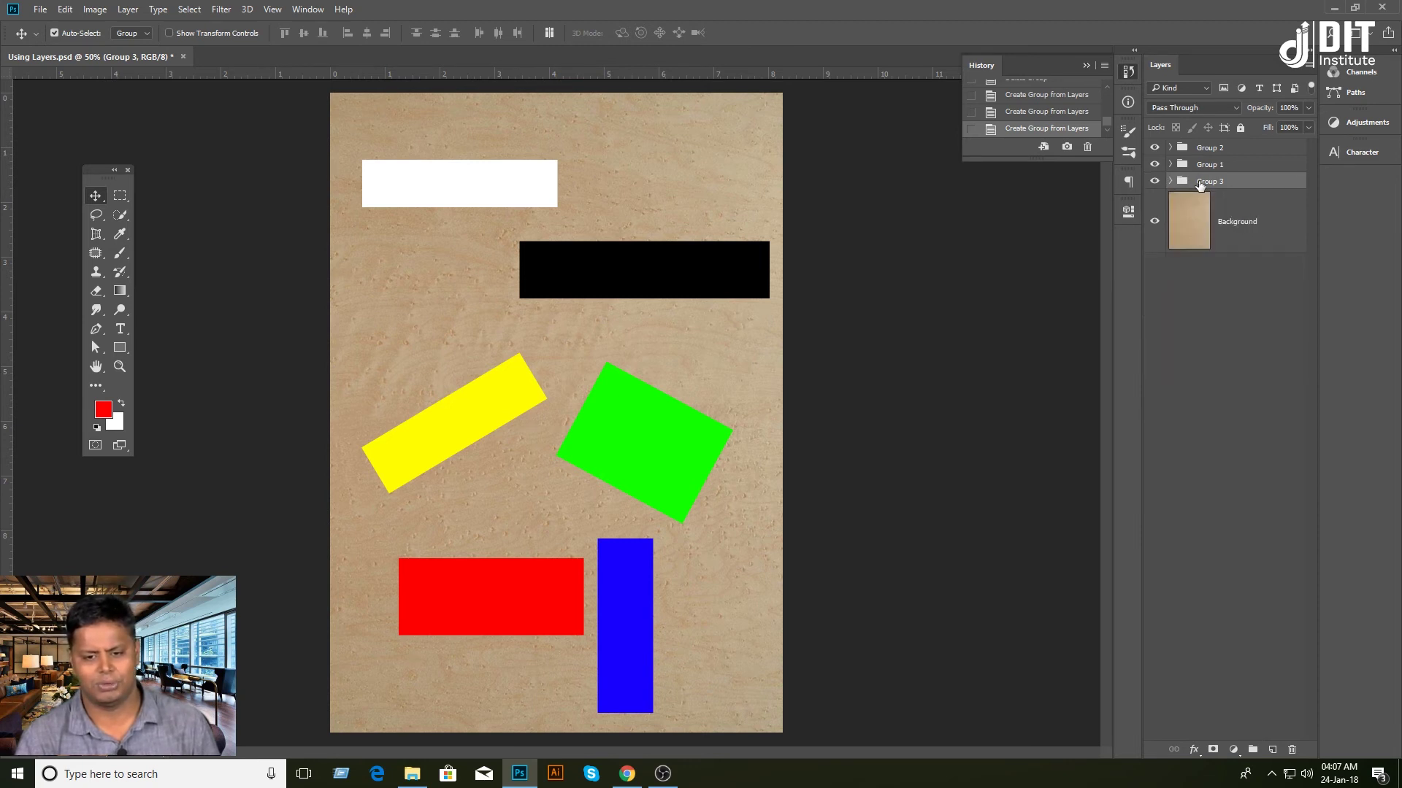
Rename Group 3 to 'Green & Blue'.
{"action": "double_click", "coordinate": [1210, 181]}
{"action": "type", "text": "Green & Blue"}
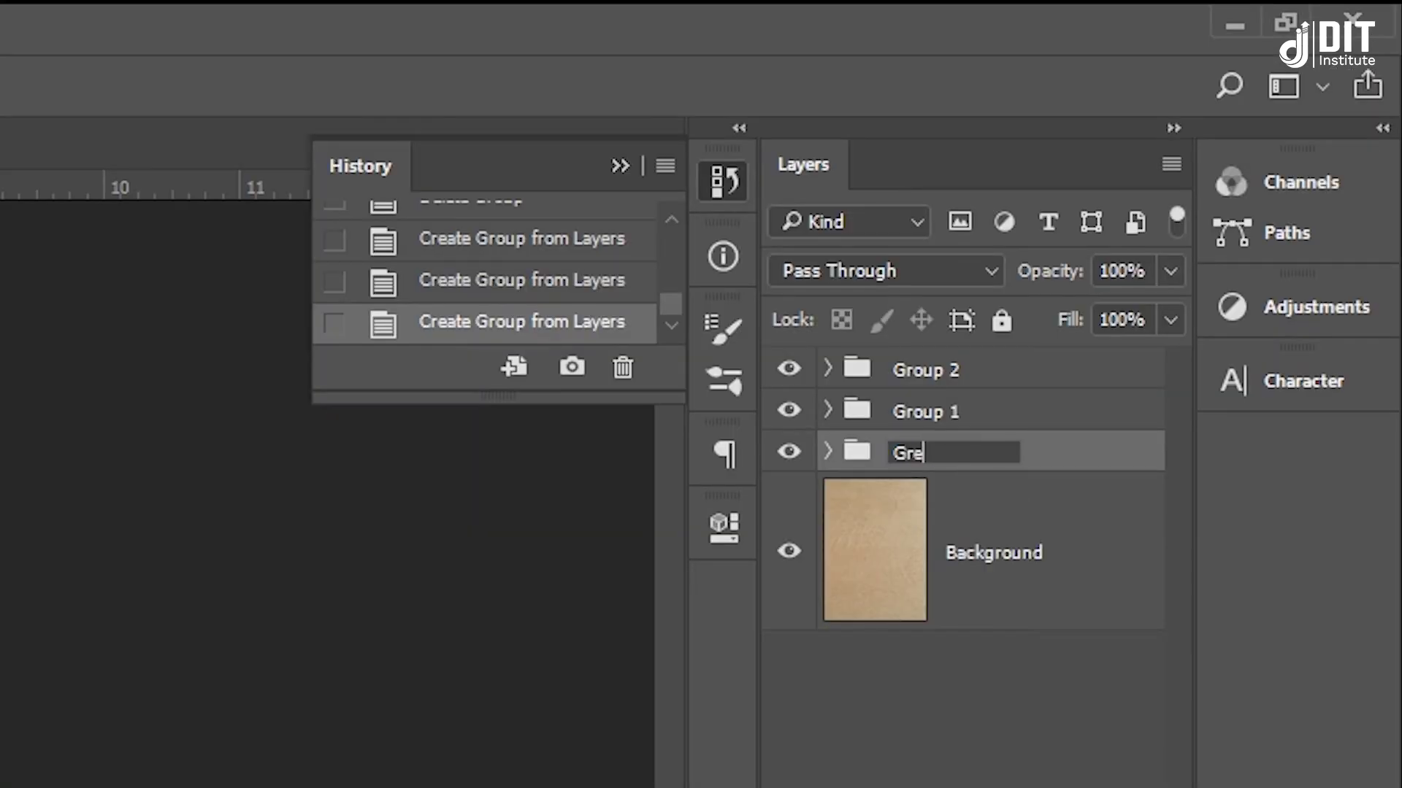
{"action": "key", "text": "Return"}
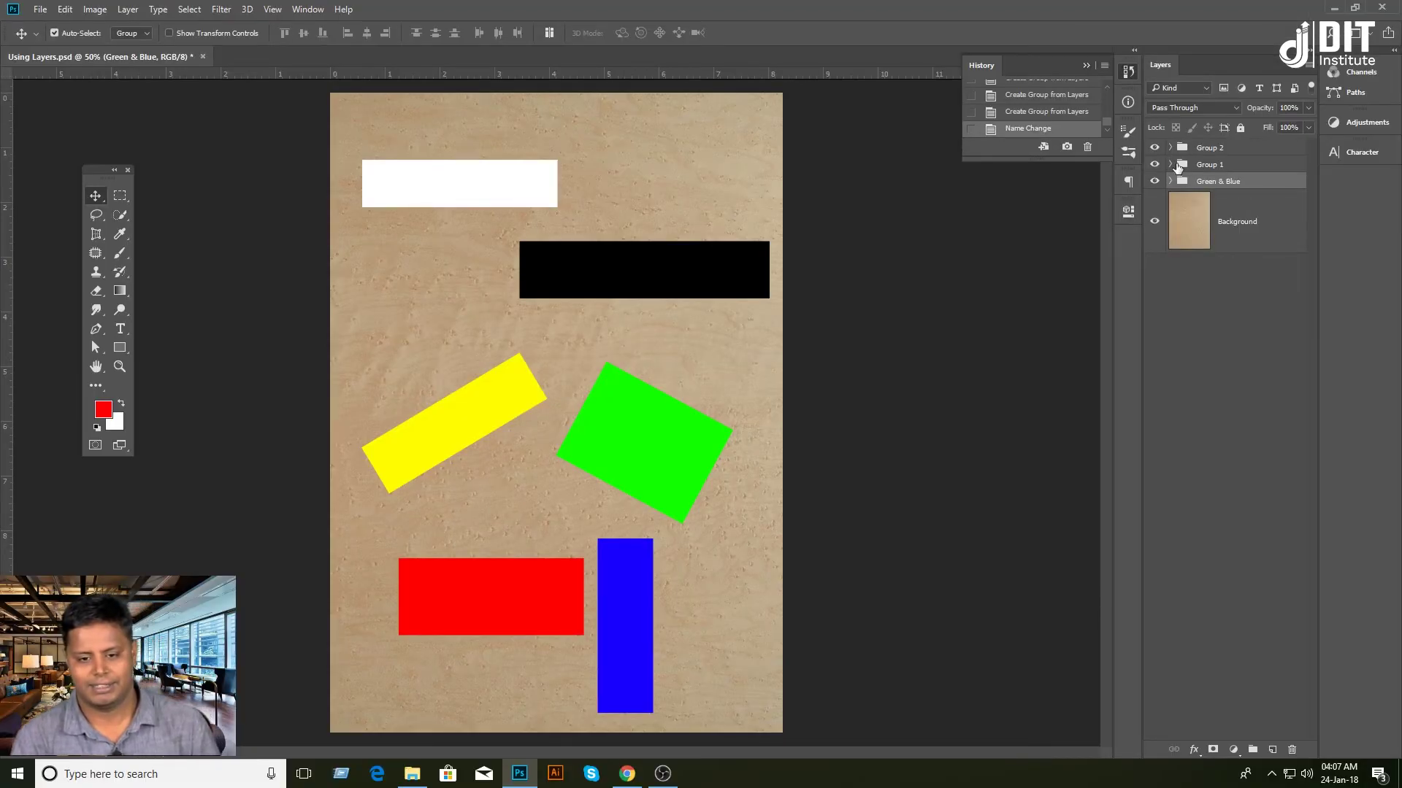
Rename Group 1 to 'Red & black'.
{"action": "left_click", "coordinate": [1171, 164]}
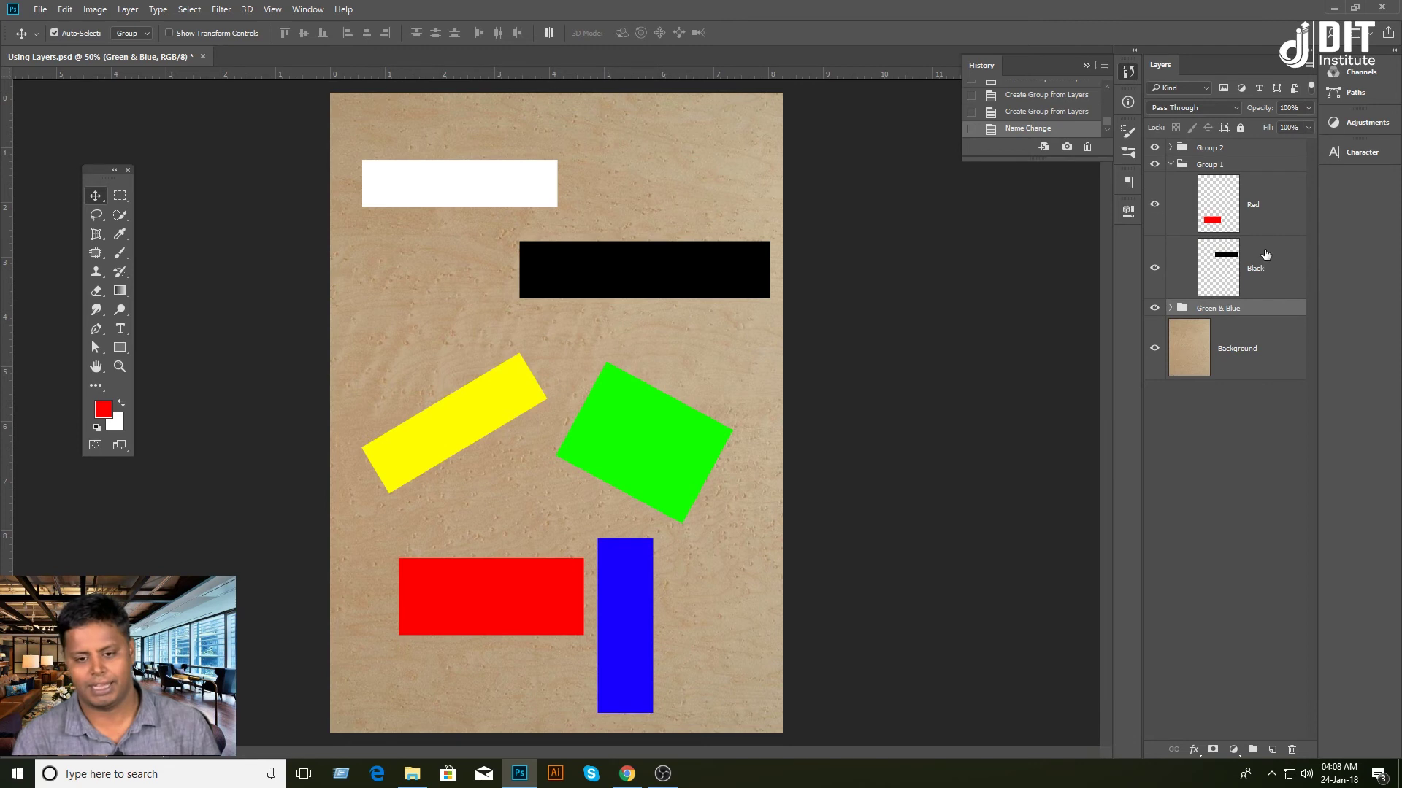
{"action": "double_click", "coordinate": [1201, 165]}
{"action": "type", "text": "R"}
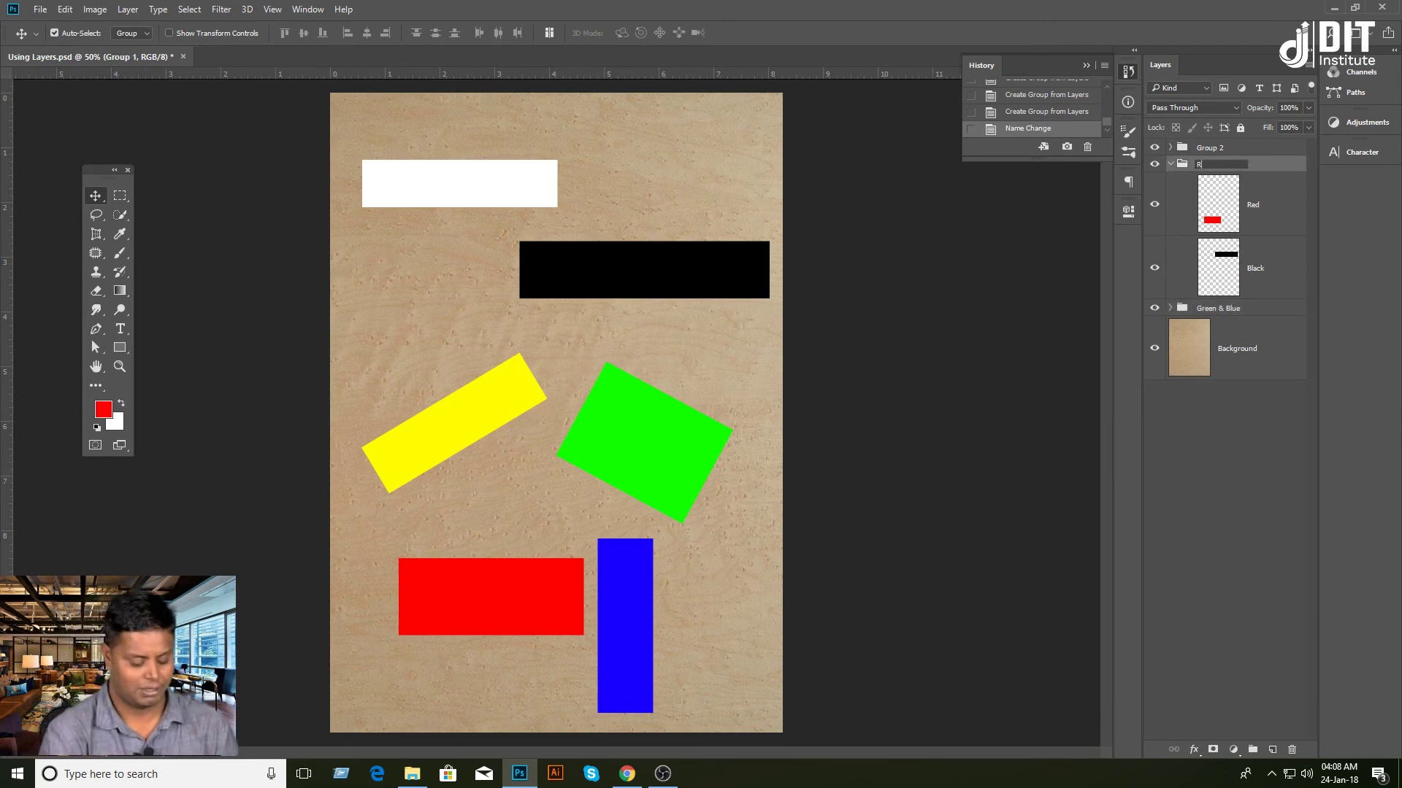
{"action": "type", "text": "ed & b"}
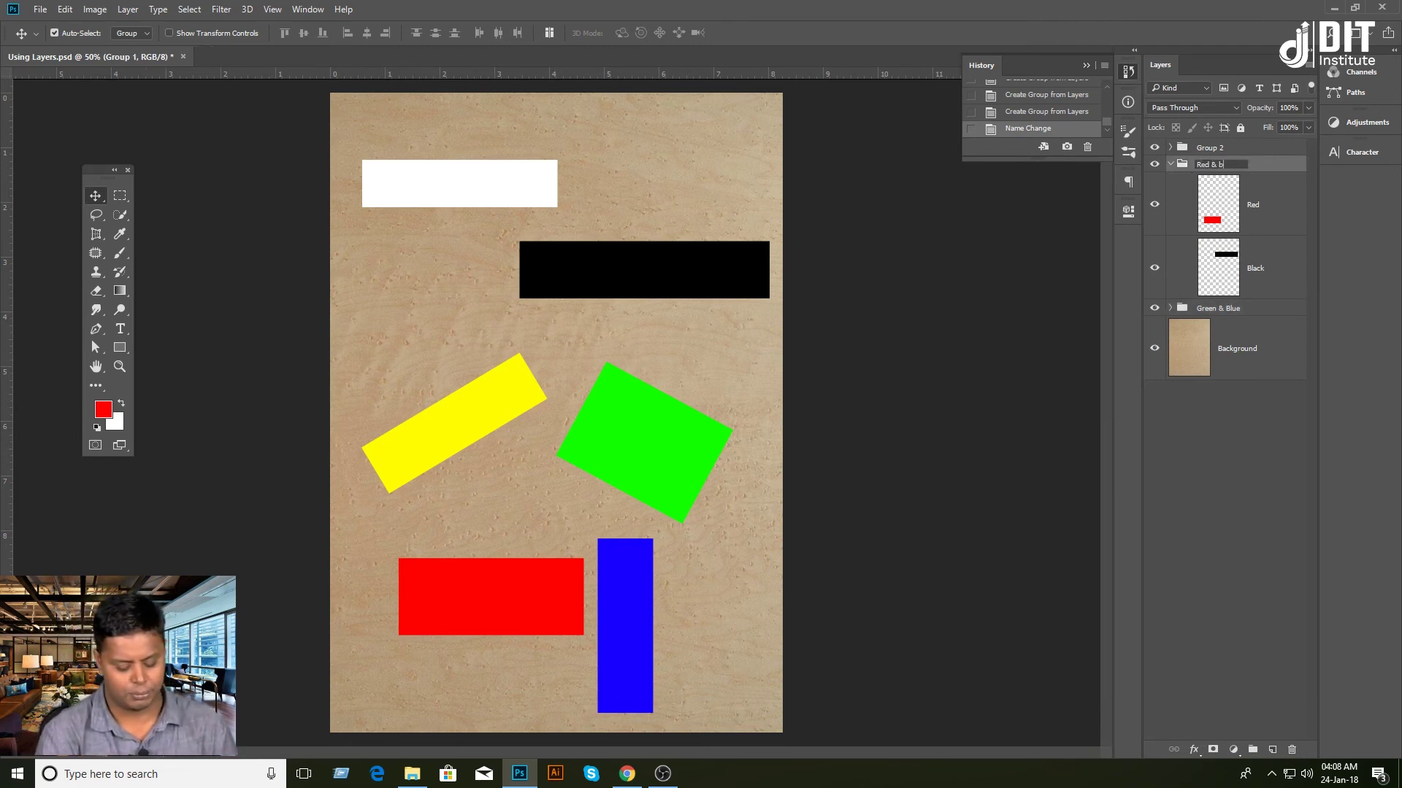
{"action": "type", "text": "lack"}
{"action": "key", "text": "Return"}
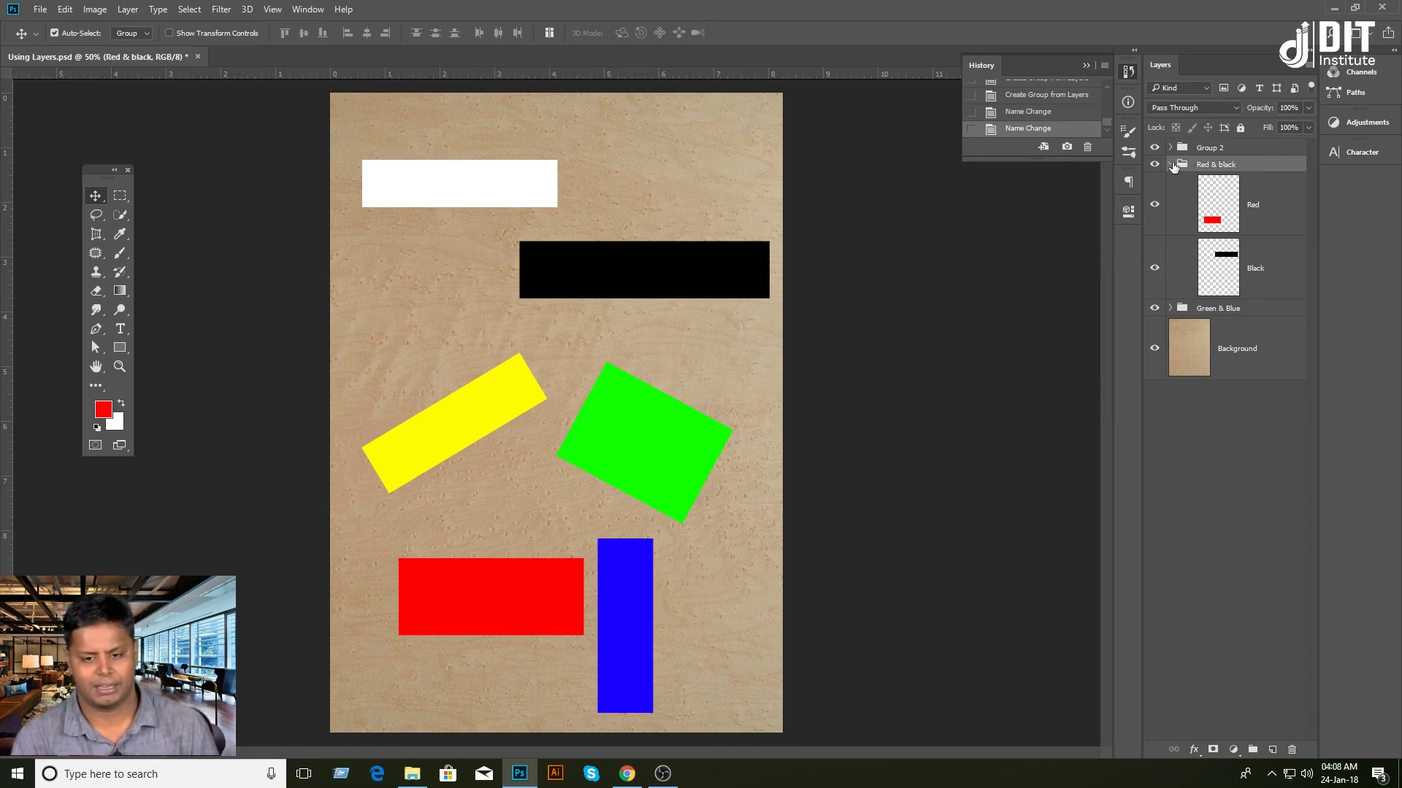
{"action": "left_click", "coordinate": [1171, 164]}
Rename Group 2 to 'White & yellow'.
{"action": "left_click", "coordinate": [1171, 148]}
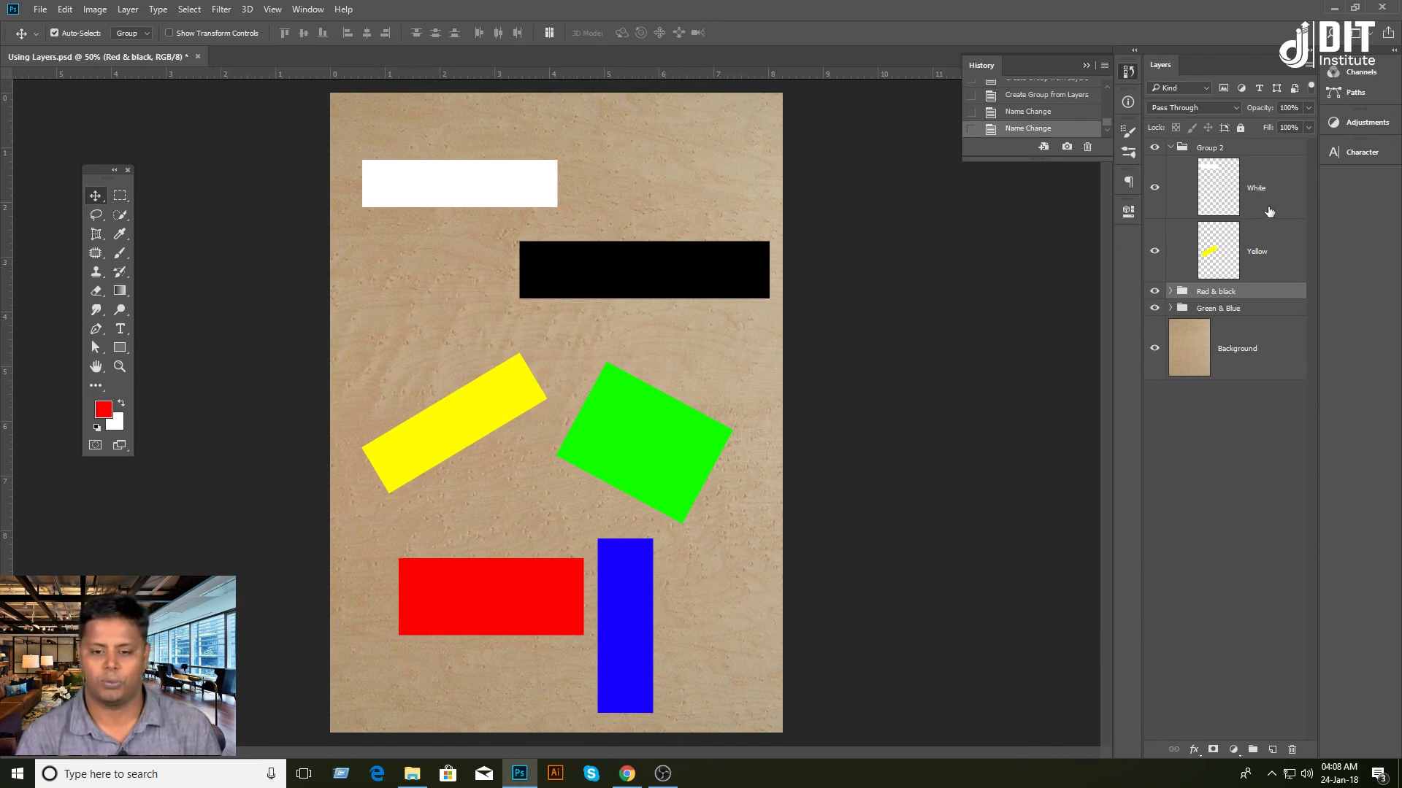
{"action": "double_click", "coordinate": [1209, 148]}
{"action": "type", "text": "White & yellow"}
{"action": "key", "text": "Return"}
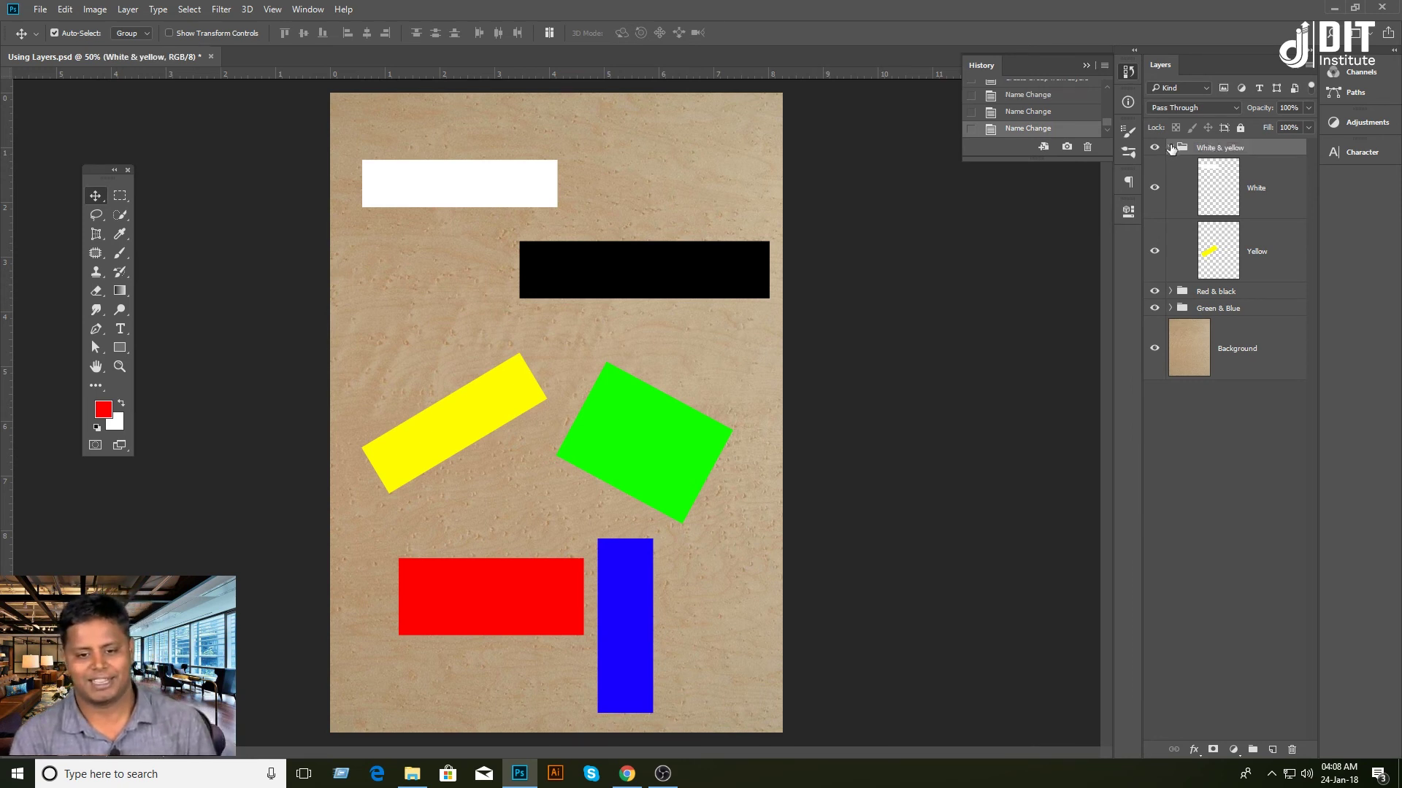
{"action": "left_click", "coordinate": [1170, 148]}
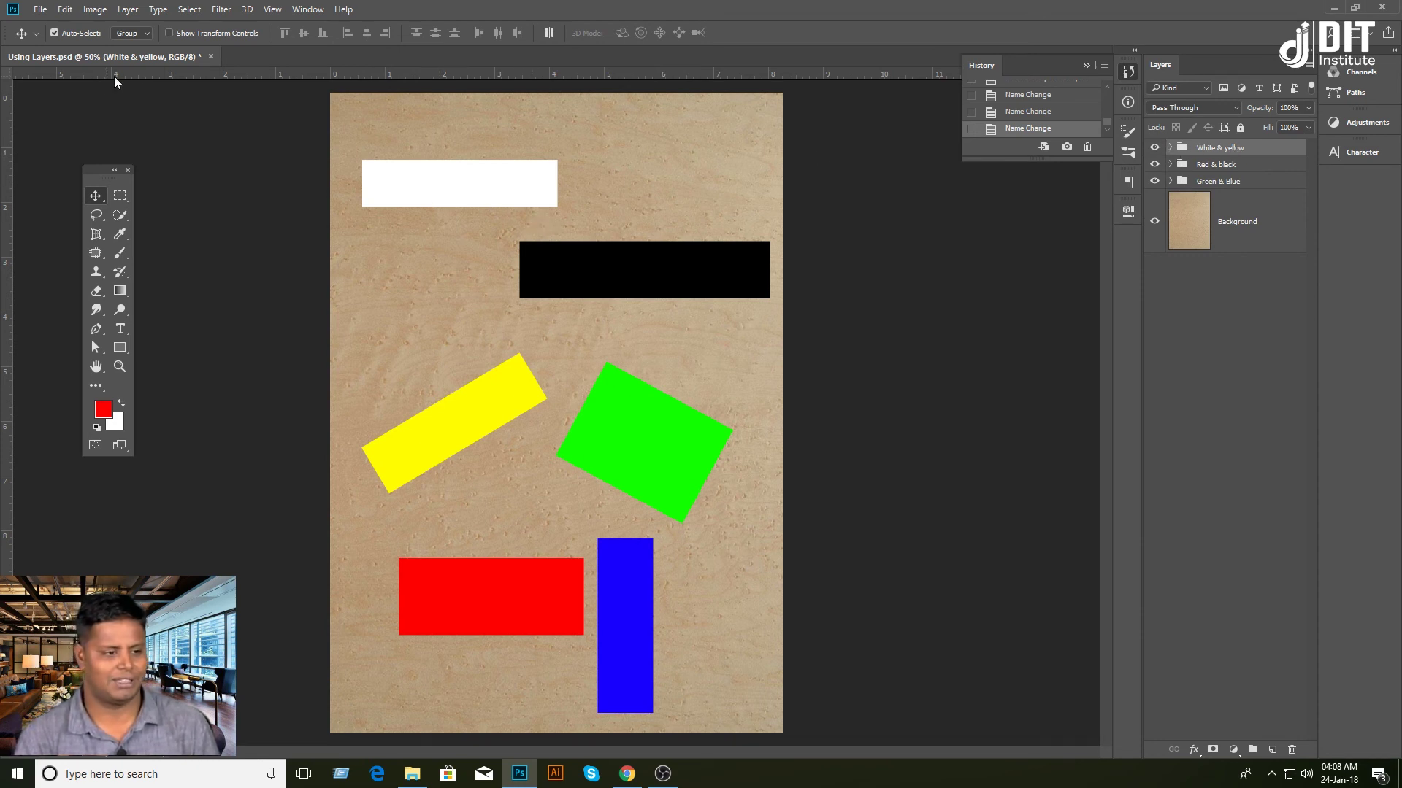
With Auto-Select set to Group, move the white and yellow rectangles down together.
{"action": "left_click", "coordinate": [134, 33]}
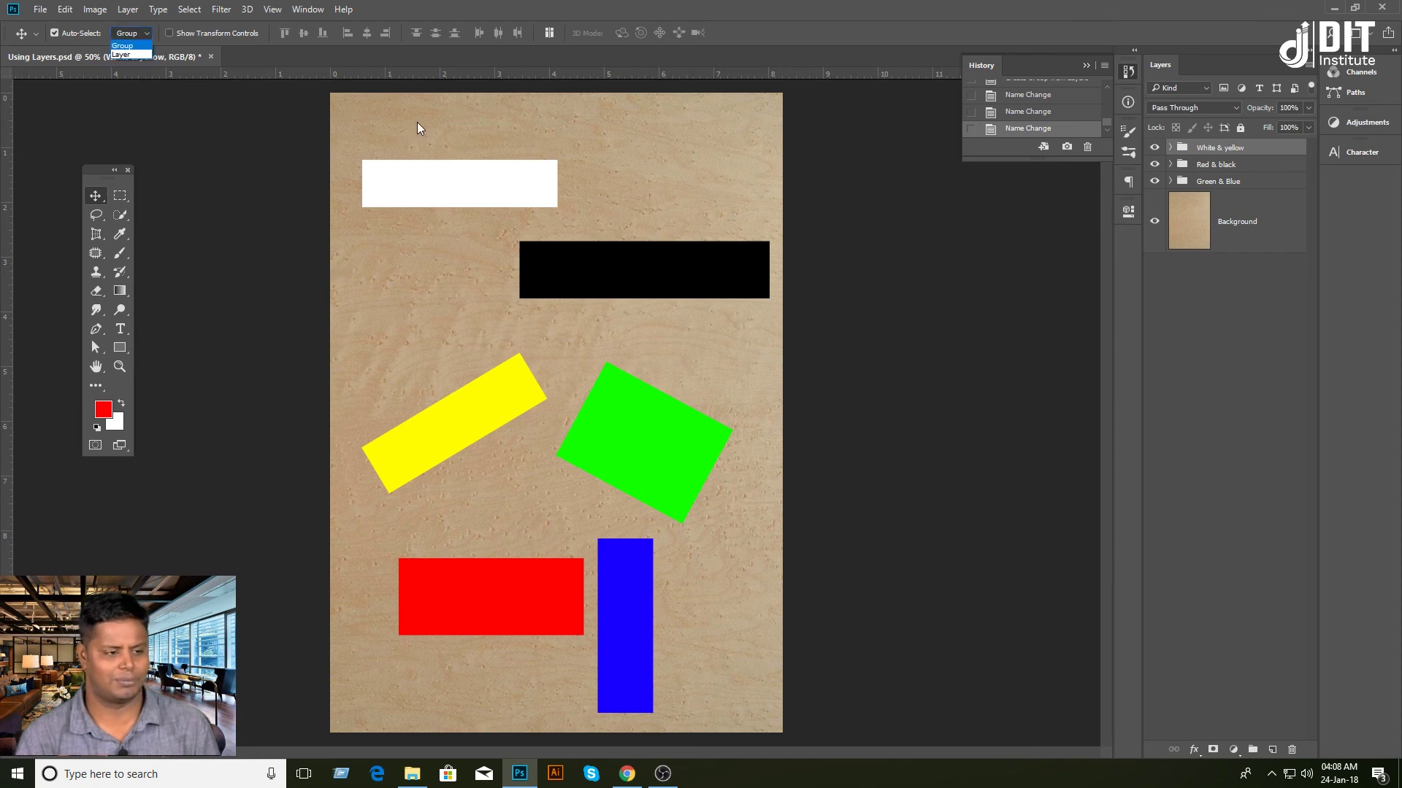
{"action": "left_click", "coordinate": [115, 45]}
{"action": "mouse_move", "coordinate": [447, 193]}
{"action": "left_mouse_down"}
{"action": "mouse_move", "coordinate": [449, 267]}
{"action": "mouse_move", "coordinate": [457, 175]}
{"action": "mouse_move", "coordinate": [465, 238]}
{"action": "left_mouse_up"}
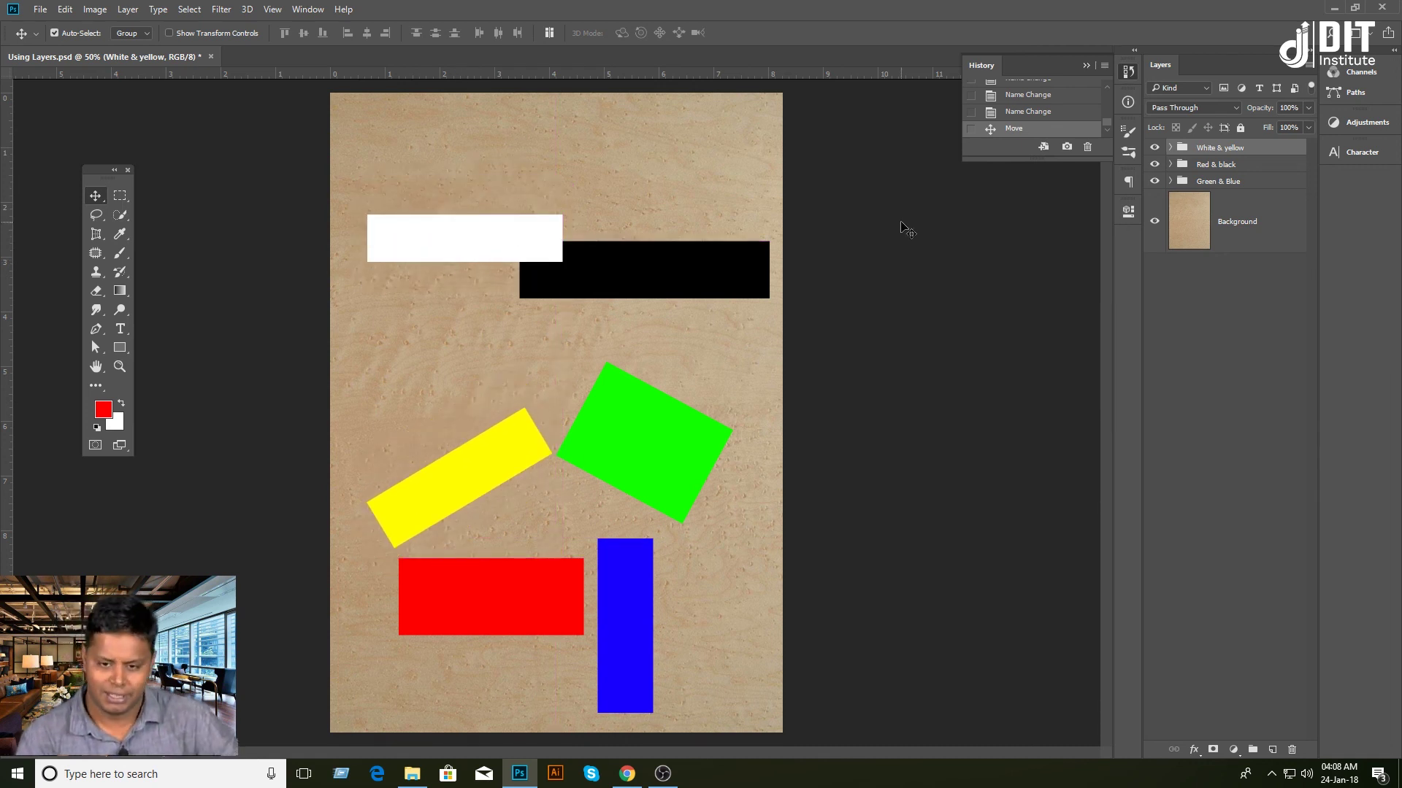
Select the White & yellow group and send it to the trash.
{"action": "left_click", "coordinate": [1171, 148]}
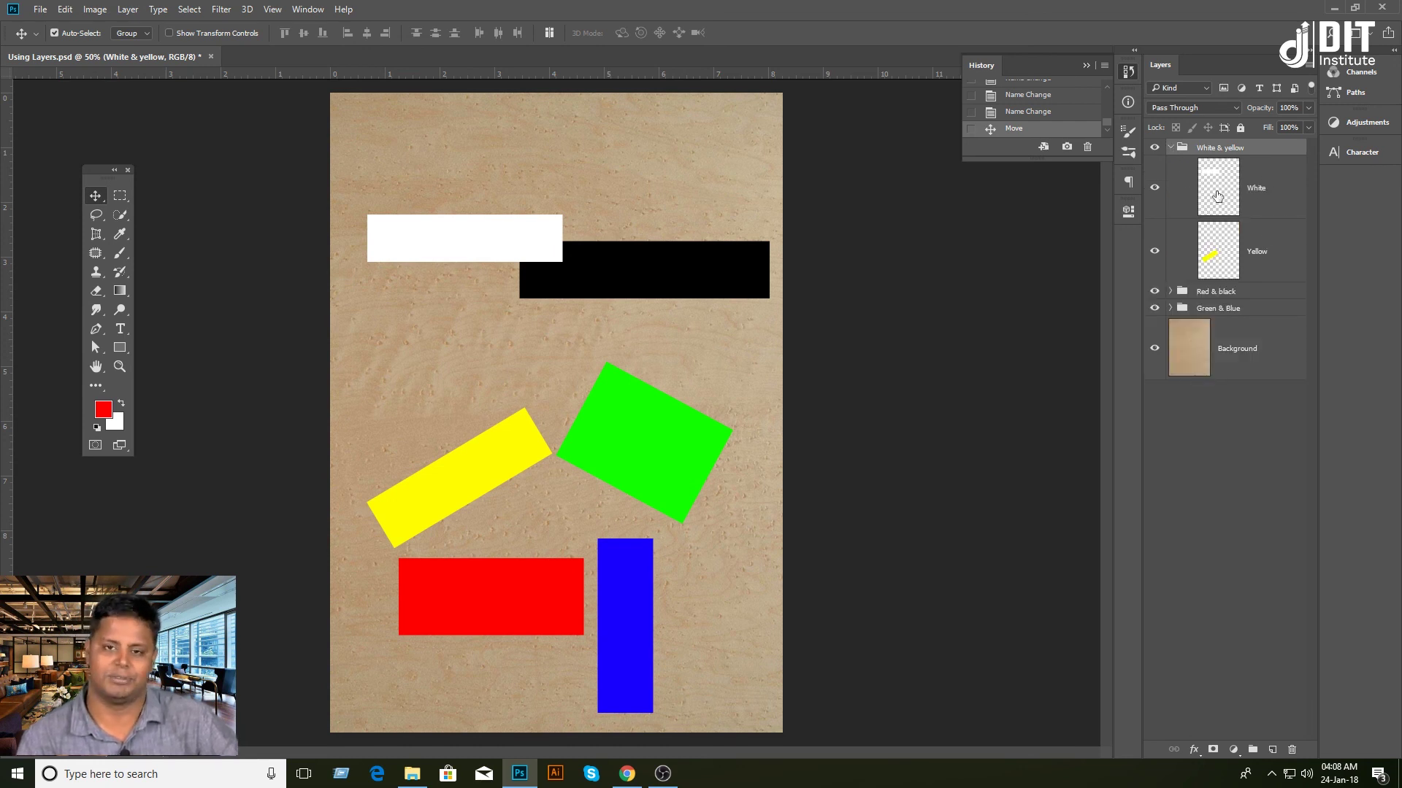
{"action": "left_click", "coordinate": [1171, 148]}
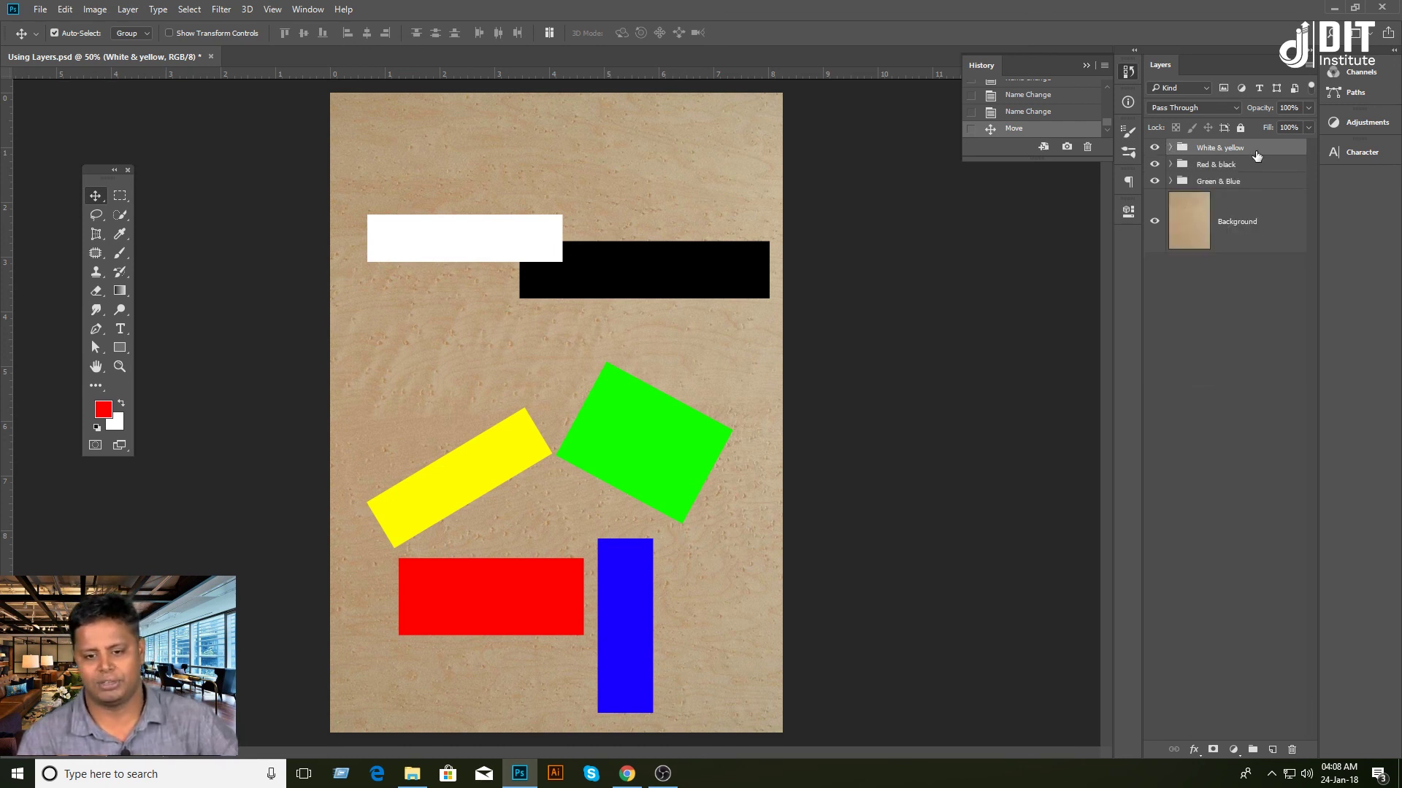
{"action": "left_click", "coordinate": [1170, 148]}
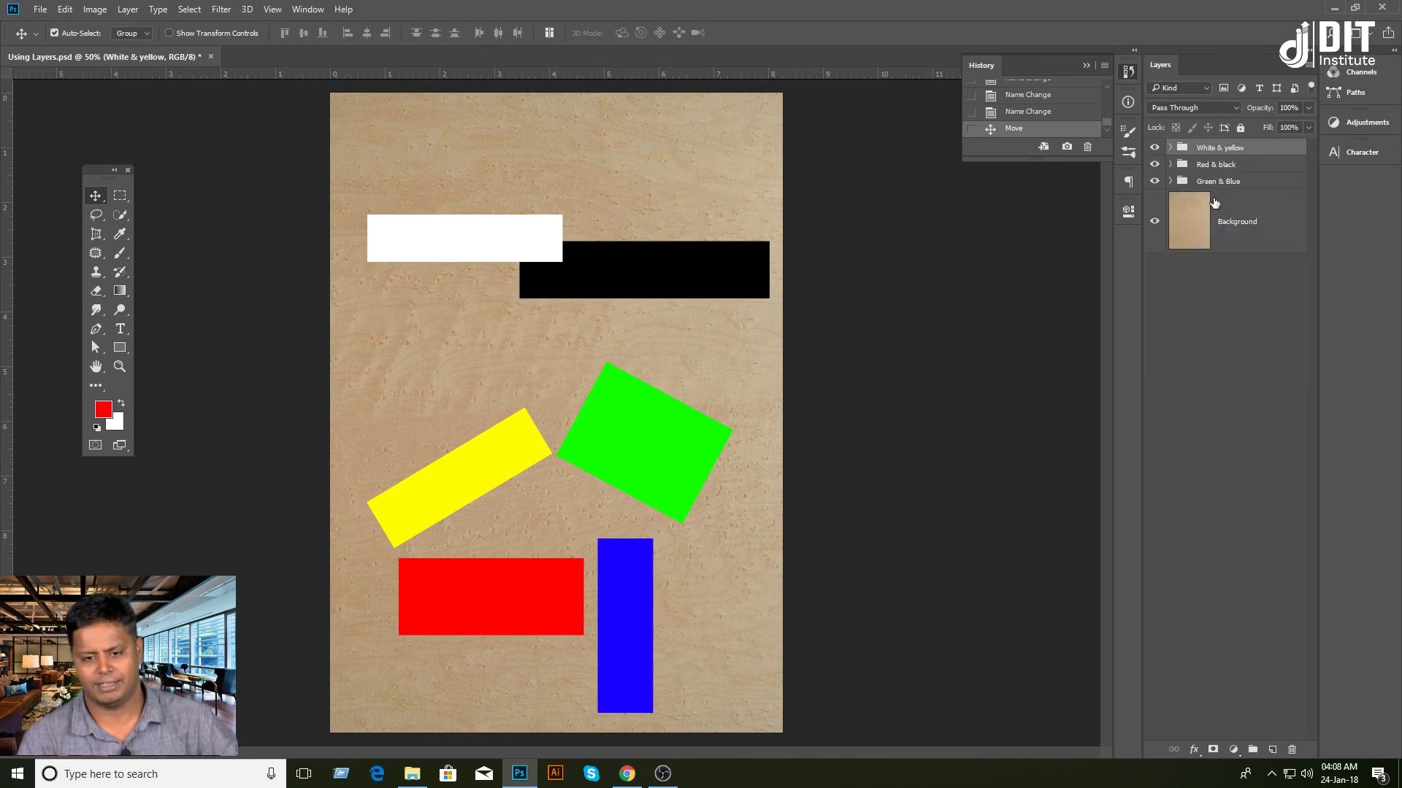
{"action": "left_click", "coordinate": [1293, 751]}
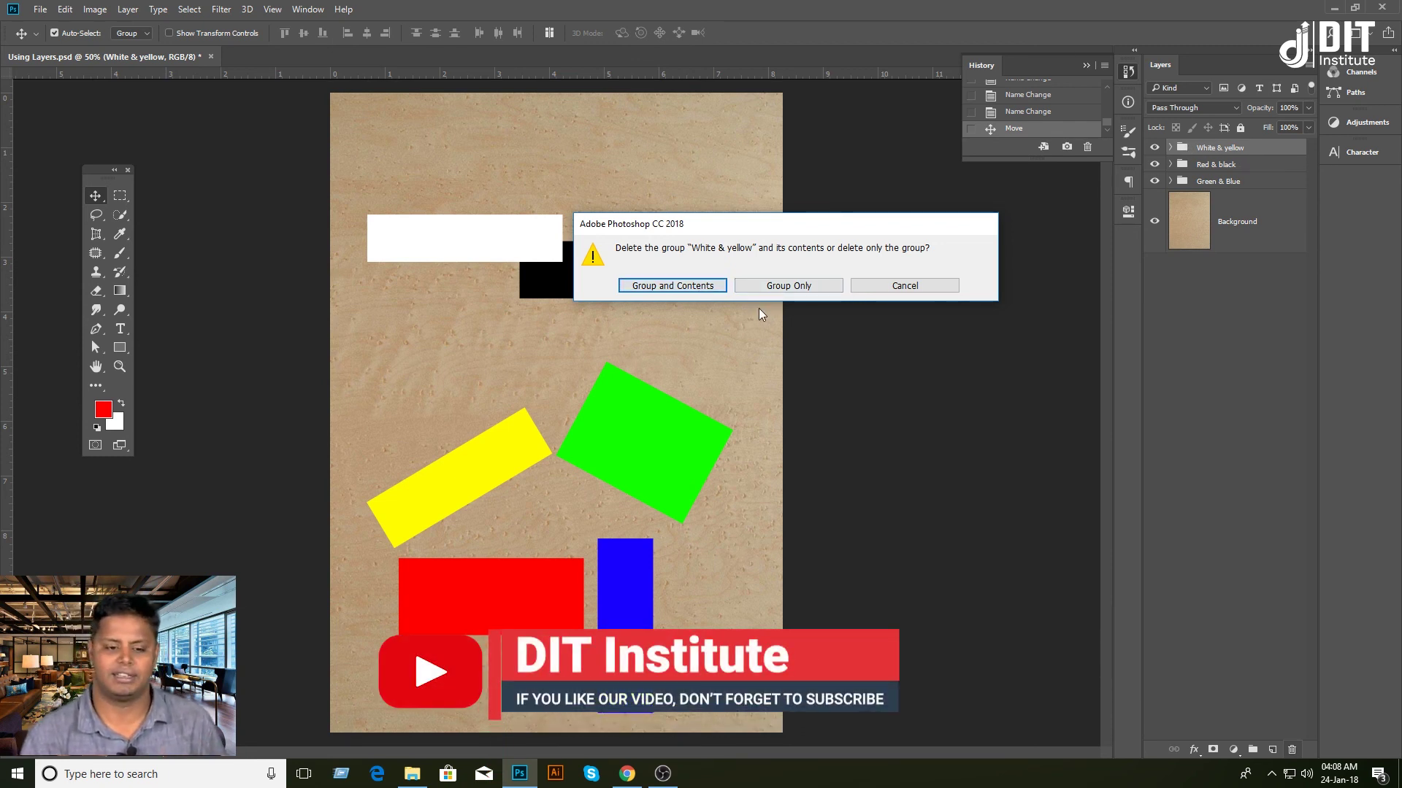
Choose Group Only to ungroup the White and Yellow layers while keeping them.
{"action": "left_click", "coordinate": [779, 285]}
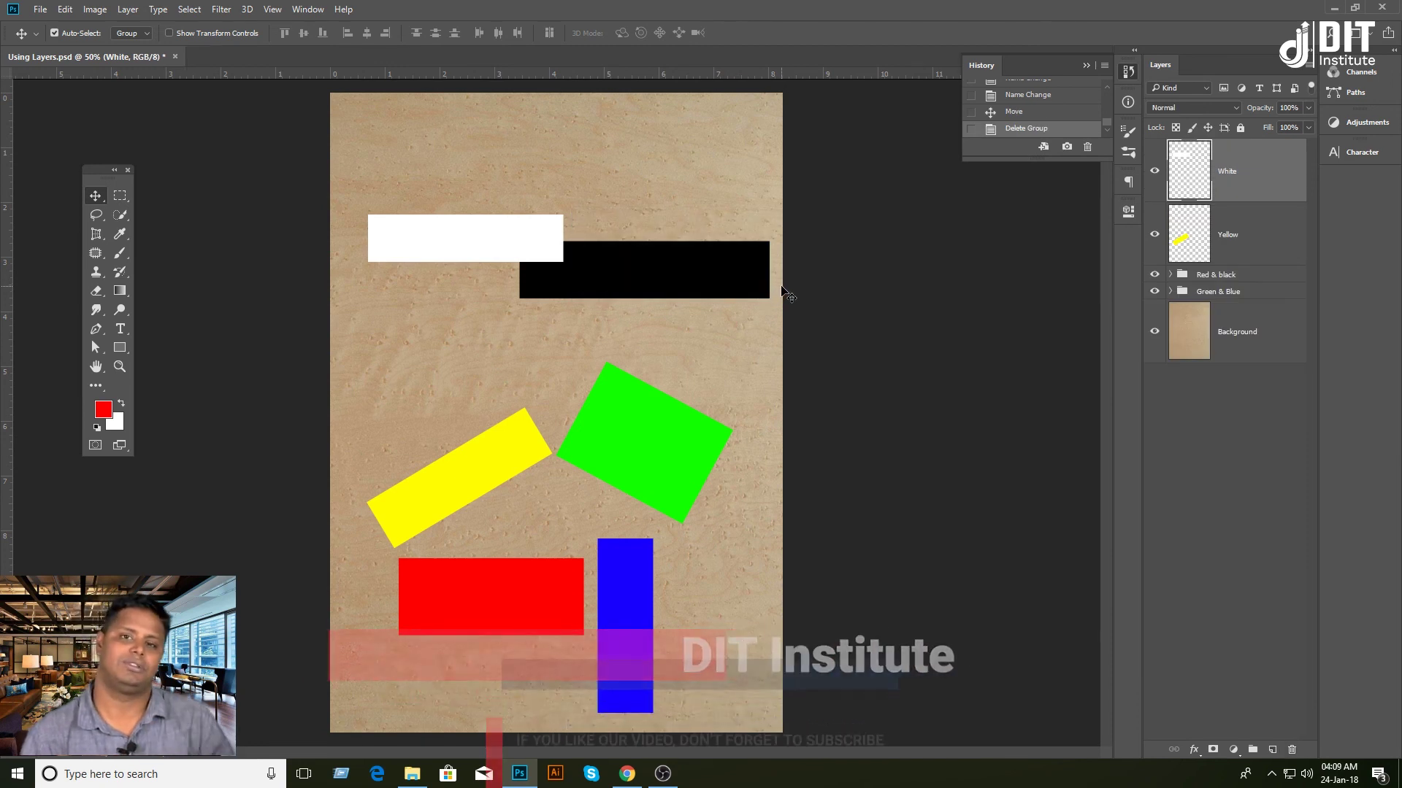